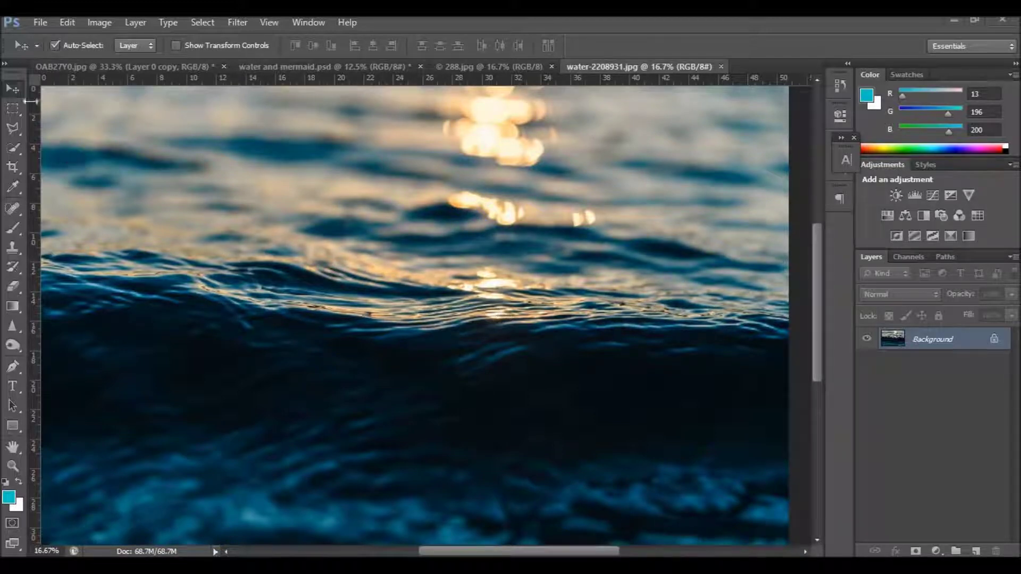
Step: Convert the water photo's Background into Layer 0 and duplicate it as Layer 0 copy
double_click(996, 342)
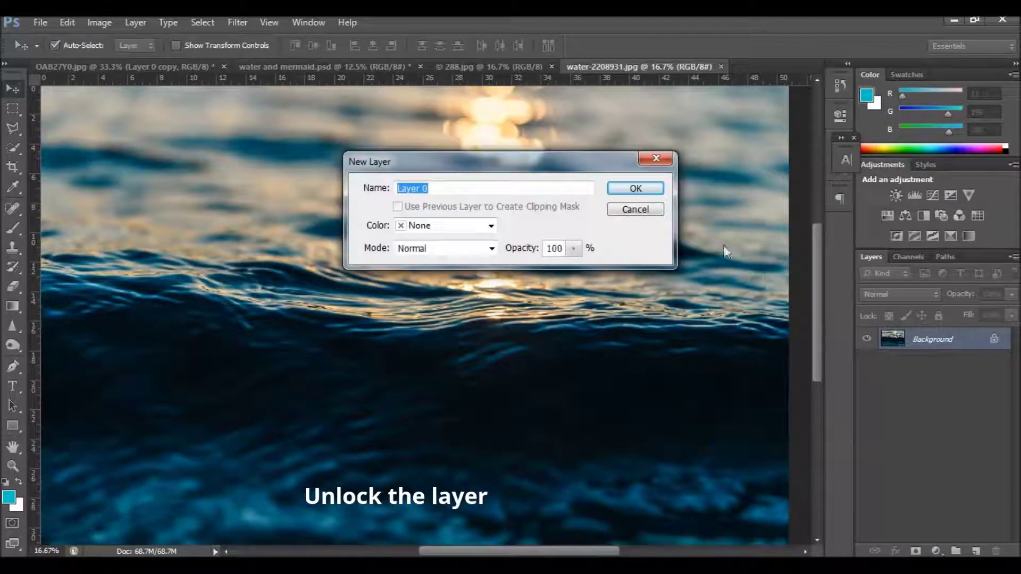
click(641, 196)
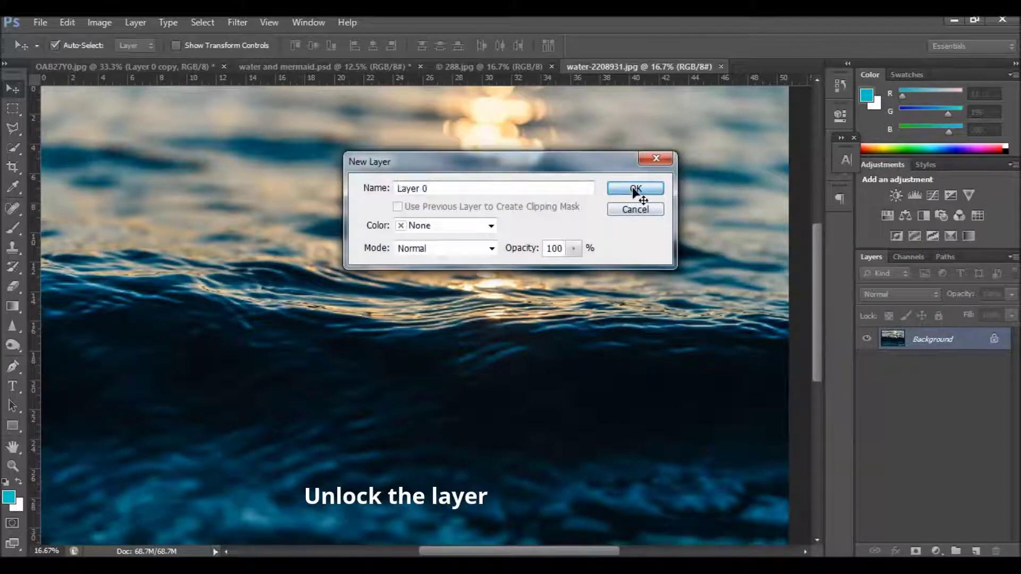
right_click(933, 339)
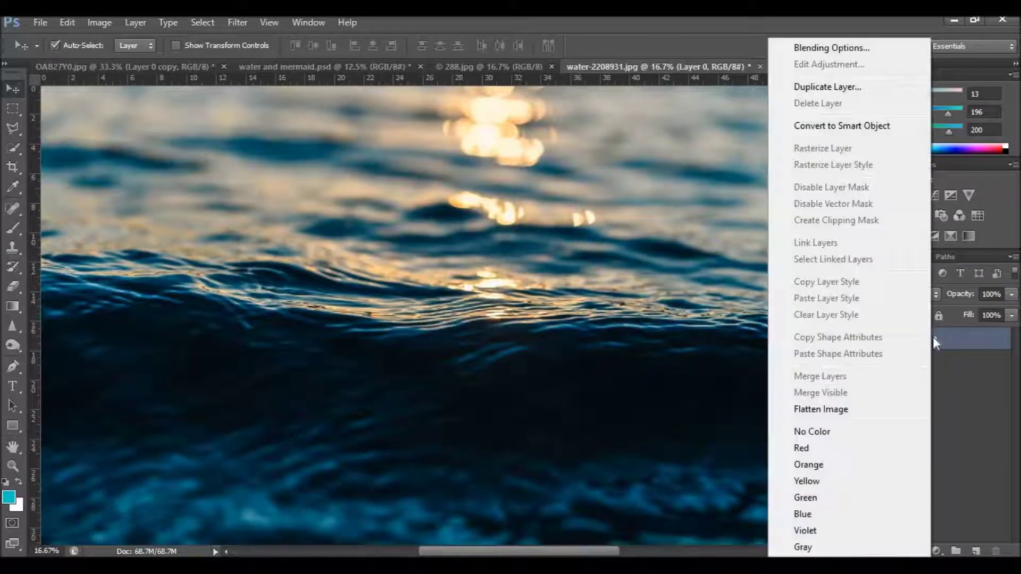
click(823, 87)
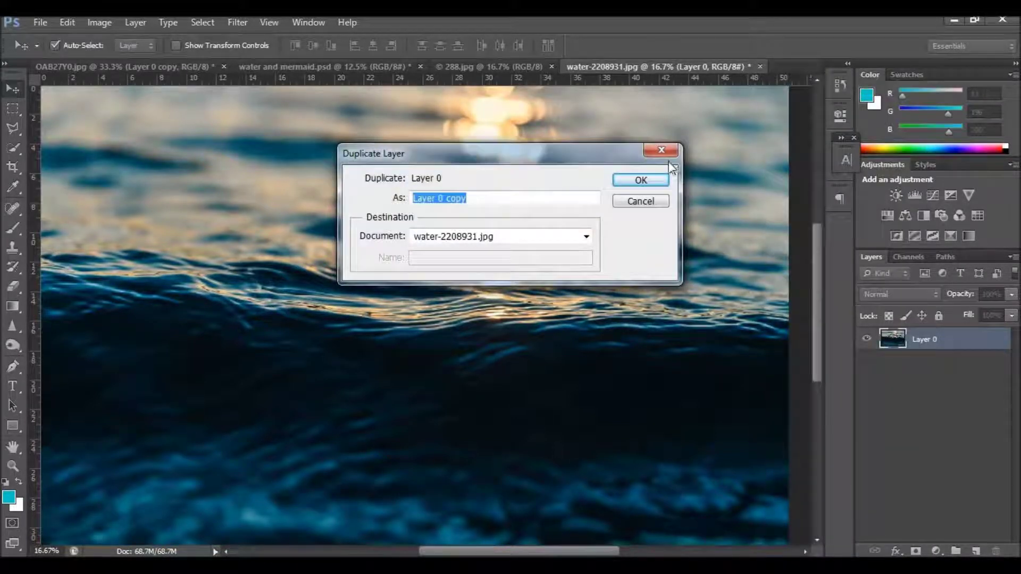
click(653, 178)
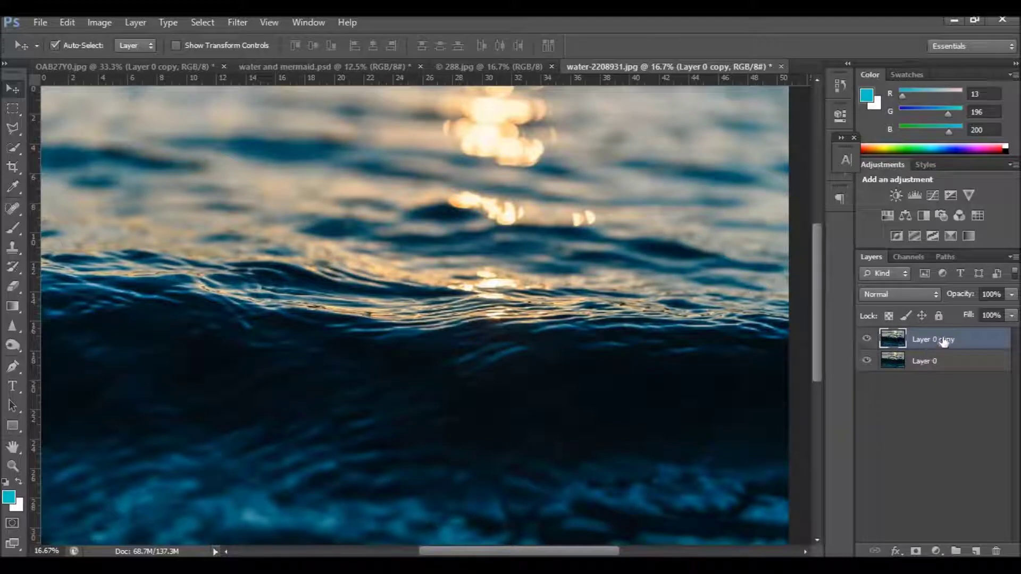
Step: Lock Layer 0, keep Layer 0 copy active, and zoom out to view the whole image
drag(957, 361, 946, 345)
click(938, 316)
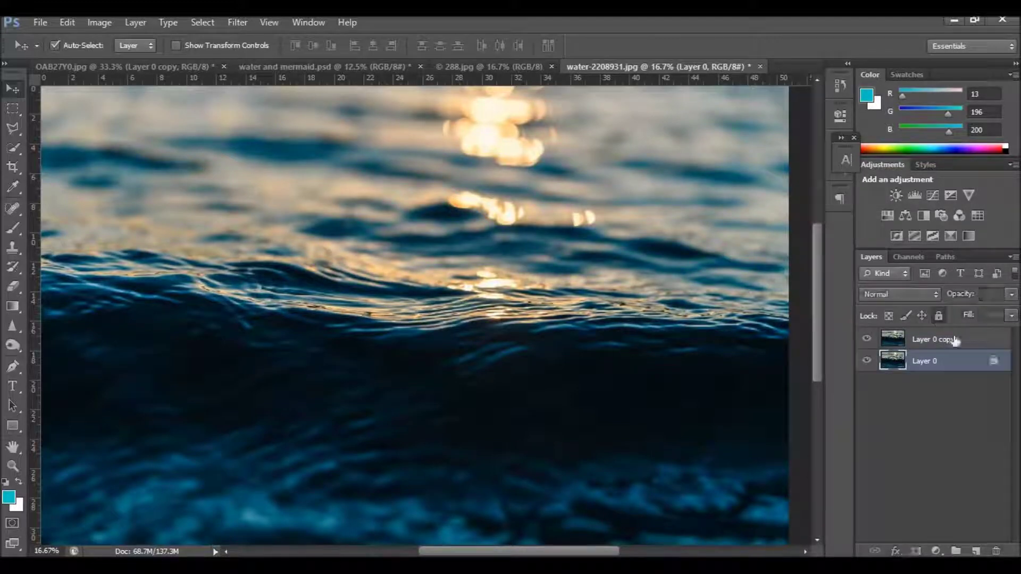
click(955, 340)
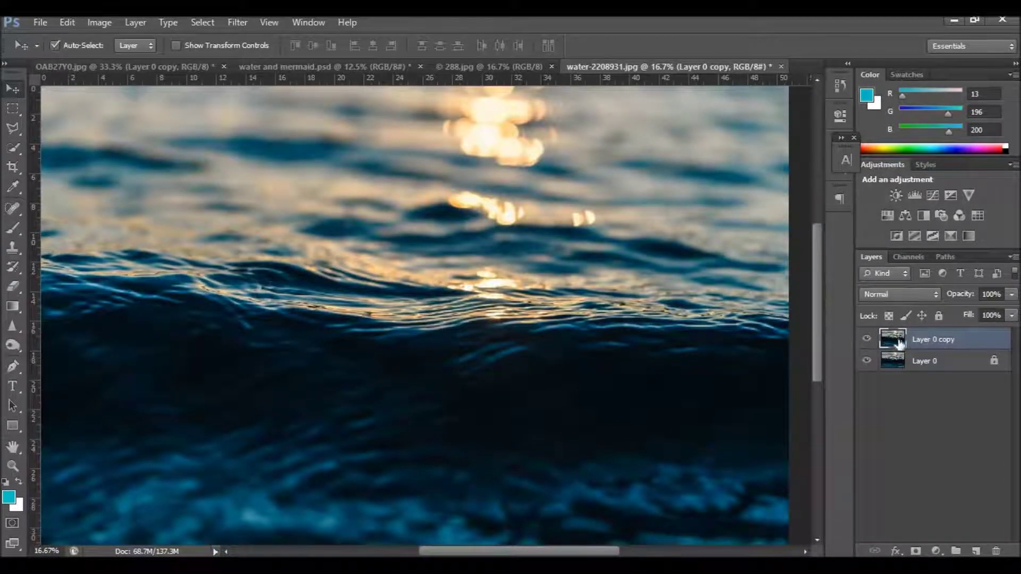
key(ctrl+minus)
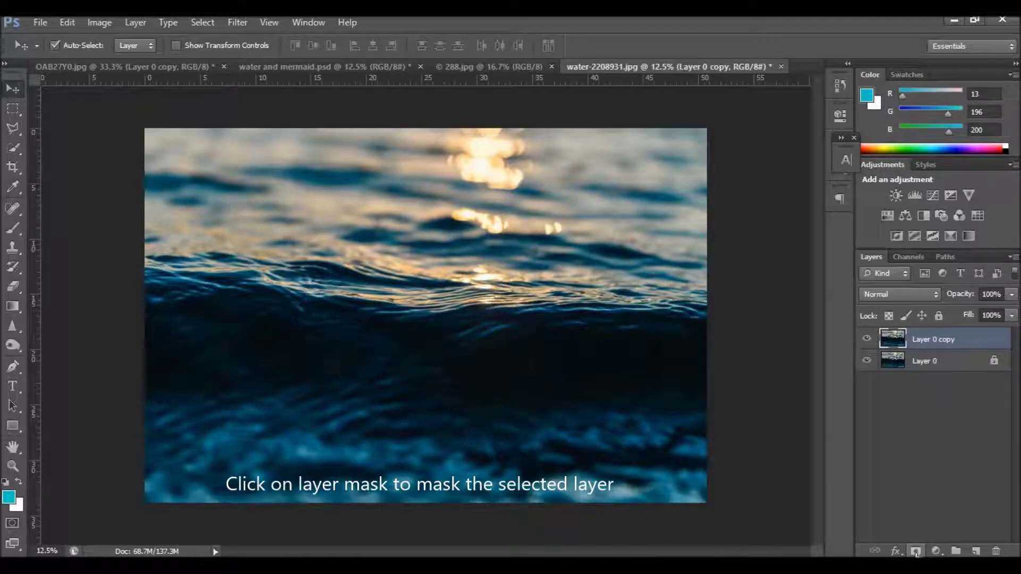
Step: Add a white mask to Layer 0 copy and set a soft 182 px brush at 0% hardness
click(916, 551)
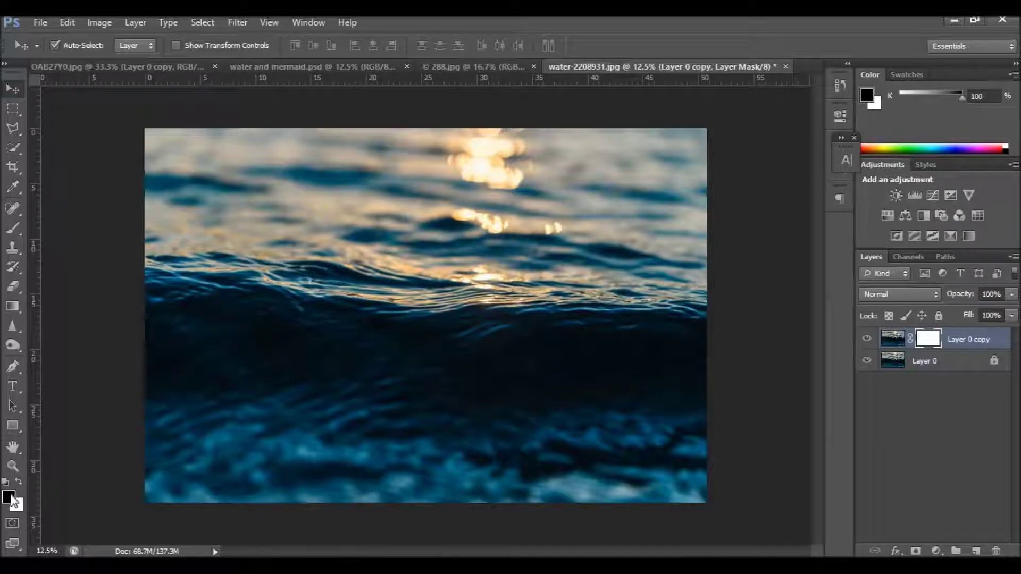
click(15, 229)
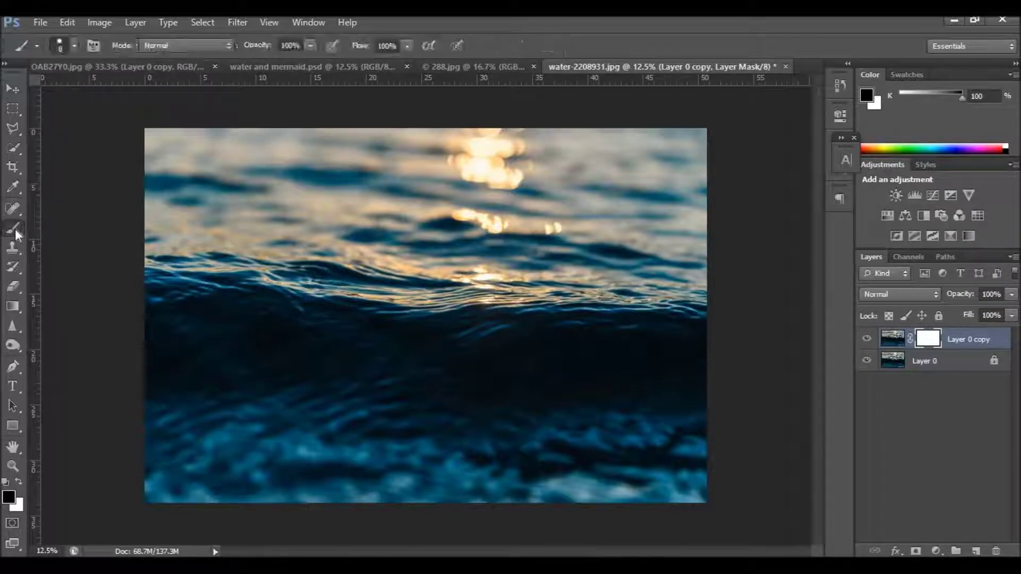
click(73, 47)
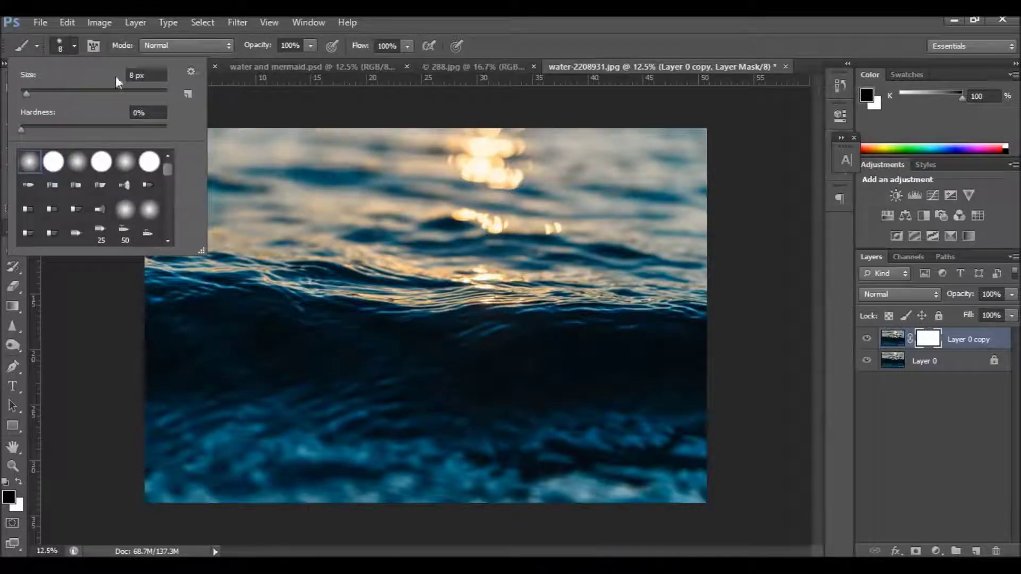
drag(26, 94, 118, 94)
click(447, 90)
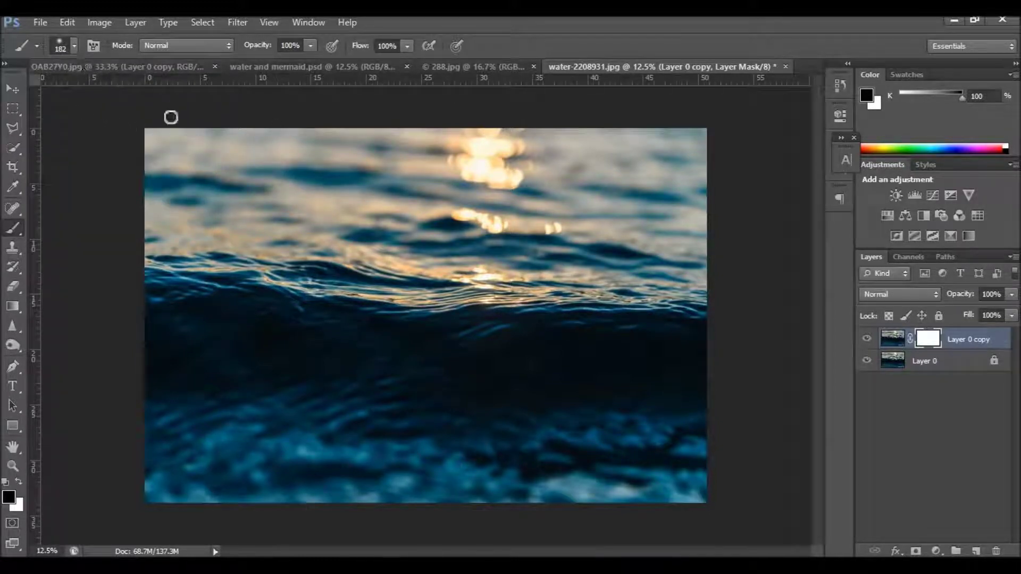
Step: Hide Layer 0, then paint black at 100% opacity to hide the water's bottom and middle
key(bracketright)
key(bracketright)
drag(250, 52, 243, 54)
text(100)
key(Return)
click(867, 360)
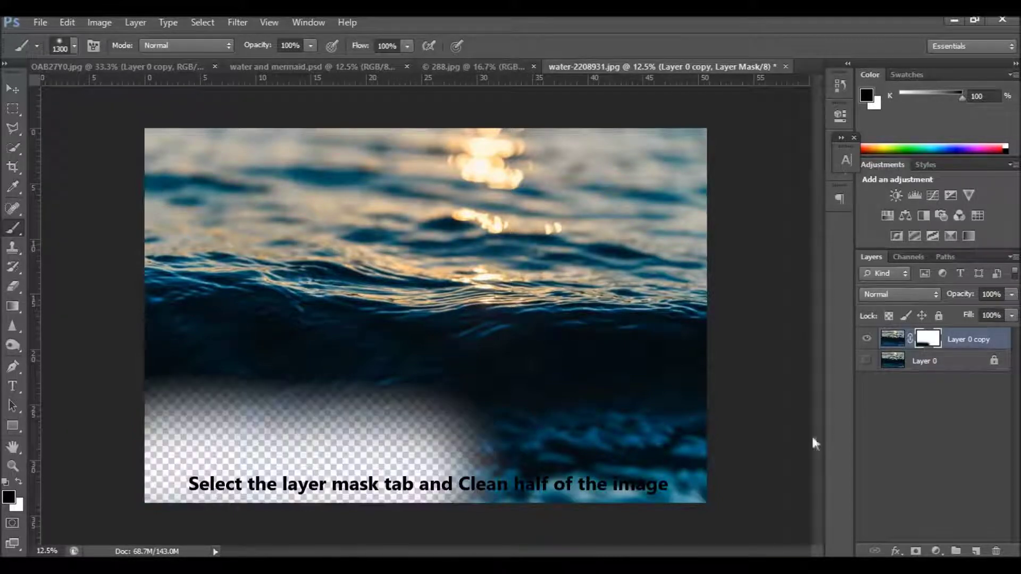
drag(691, 452, 239, 452)
mouse_move(186, 404)
mouse_down()
mouse_move(686, 404)
mouse_move(452, 372)
mouse_move(160, 367)
mouse_move(670, 364)
mouse_up()
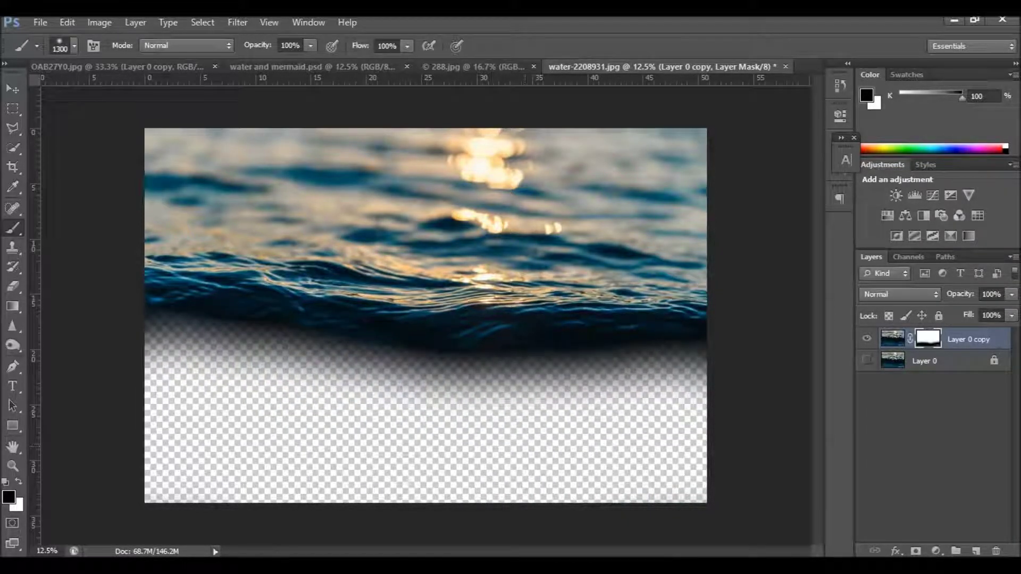
drag(314, 362, 670, 359)
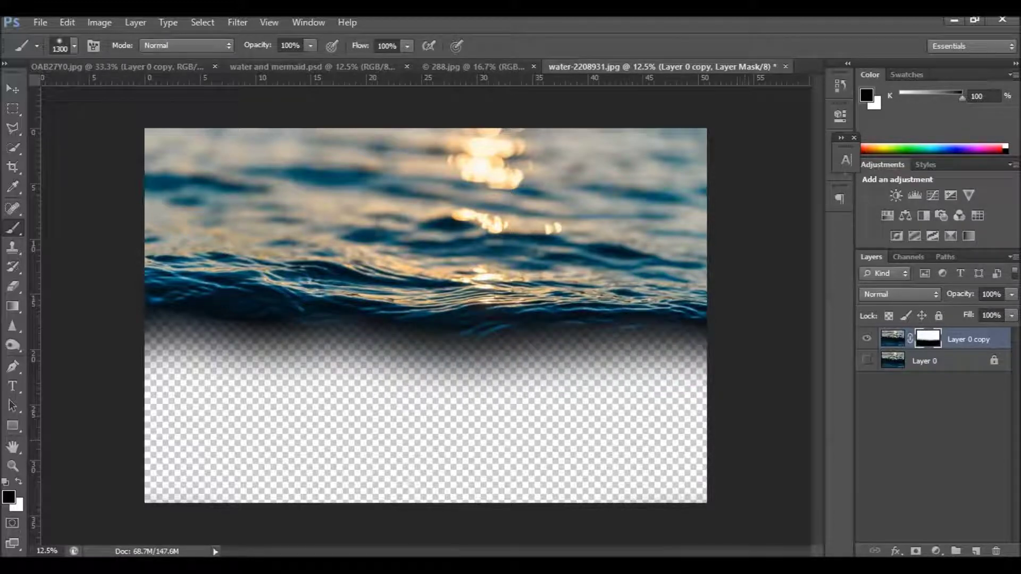
Step: At 55% opacity with a smaller brush, soften the dark shadow below the waterline
drag(261, 49, 226, 69)
key(bracketleft)
key(bracketleft)
key(bracketleft)
mouse_move(137, 339)
mouse_down()
mouse_move(219, 335)
mouse_move(250, 354)
mouse_move(223, 364)
mouse_move(335, 335)
mouse_up()
key(bracketright)
key(bracketright)
key(bracketright)
key(ctrl+z)
key(bracketleft)
key(bracketleft)
key(bracketleft)
mouse_move(264, 351)
mouse_down()
mouse_move(422, 365)
mouse_move(691, 351)
mouse_move(208, 348)
mouse_move(301, 353)
mouse_up()
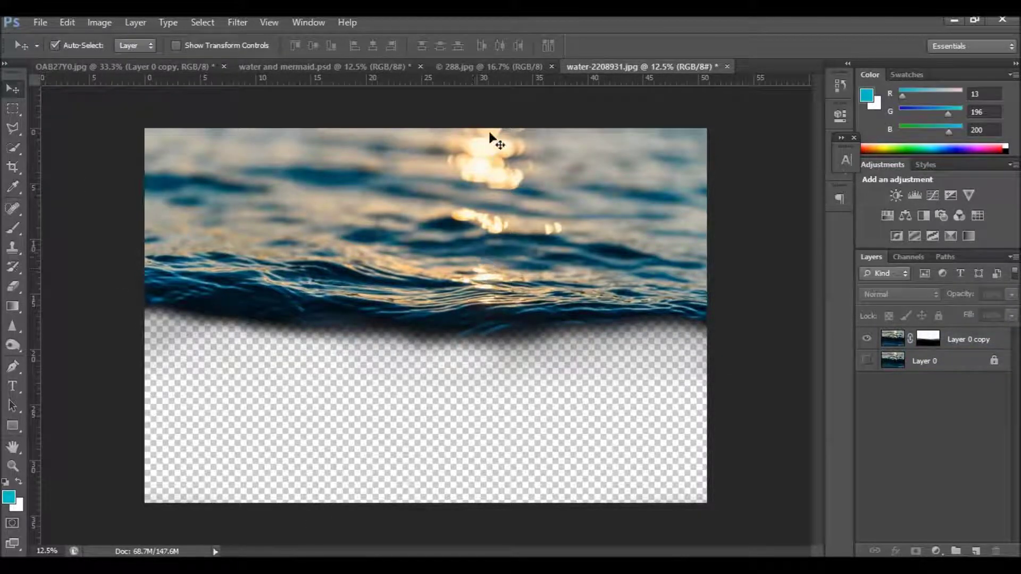
Step: Unlock 288.jpg's background and drag the pier photo into the water document as Layer 1
click(460, 65)
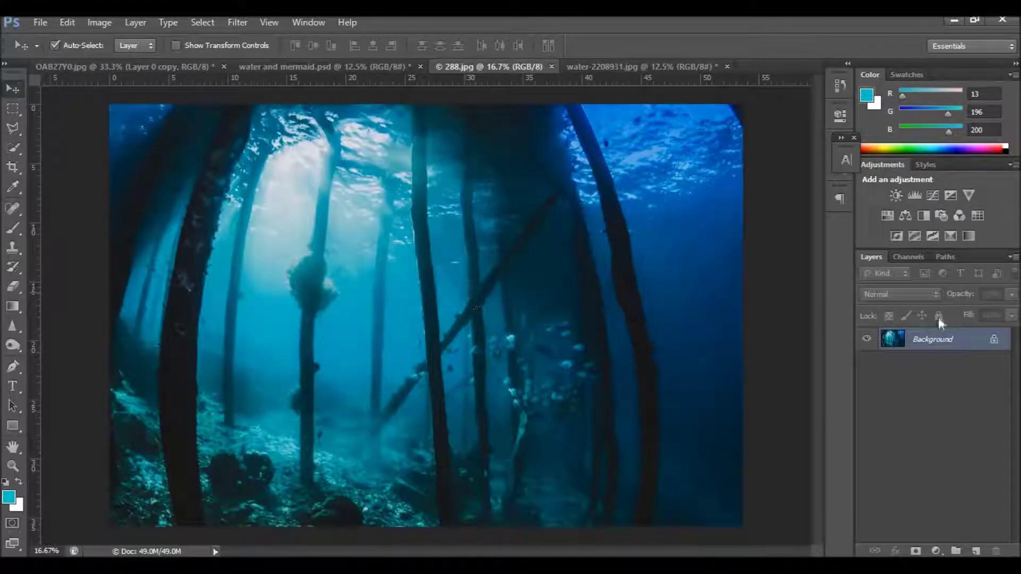
double_click(994, 343)
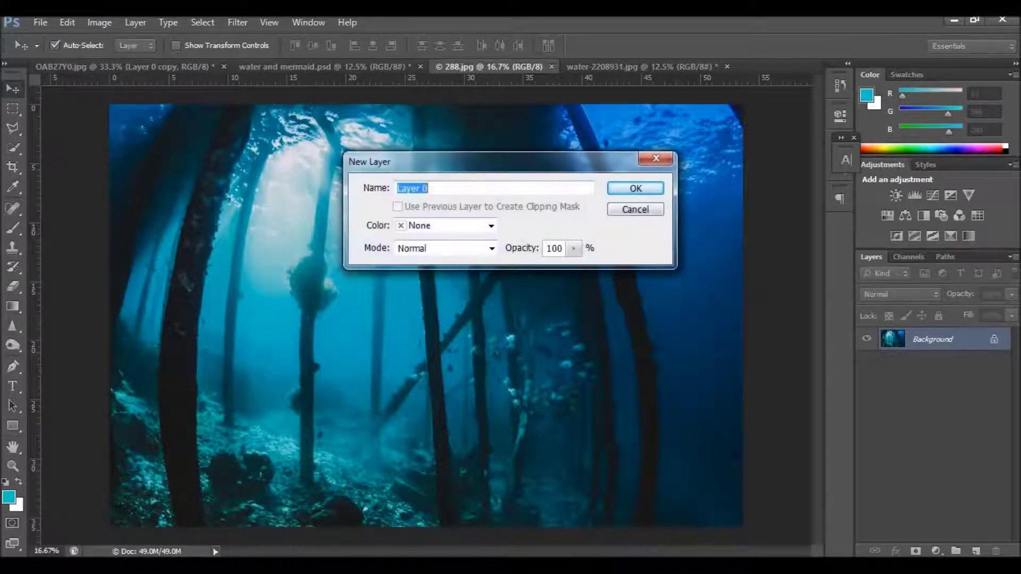
click(615, 193)
drag(456, 282, 612, 71)
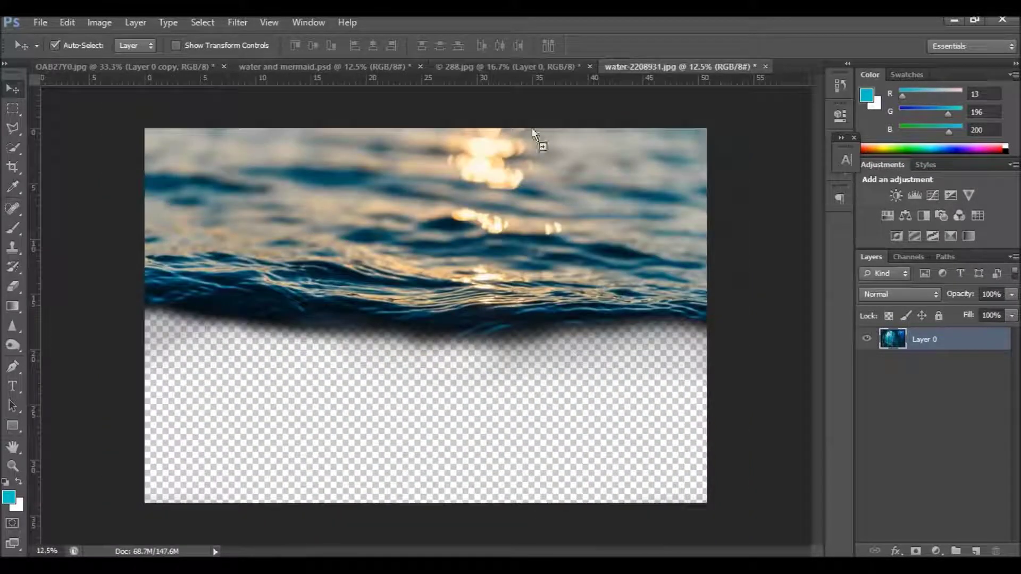
drag(620, 69, 409, 390)
mouse_move(491, 365)
mouse_down()
mouse_move(417, 342)
mouse_move(431, 340)
mouse_up()
Step: Scale the pier layer up to about 173%, shift it slightly right, and commit the transform
key(ctrl+t)
drag(663, 225, 719, 187)
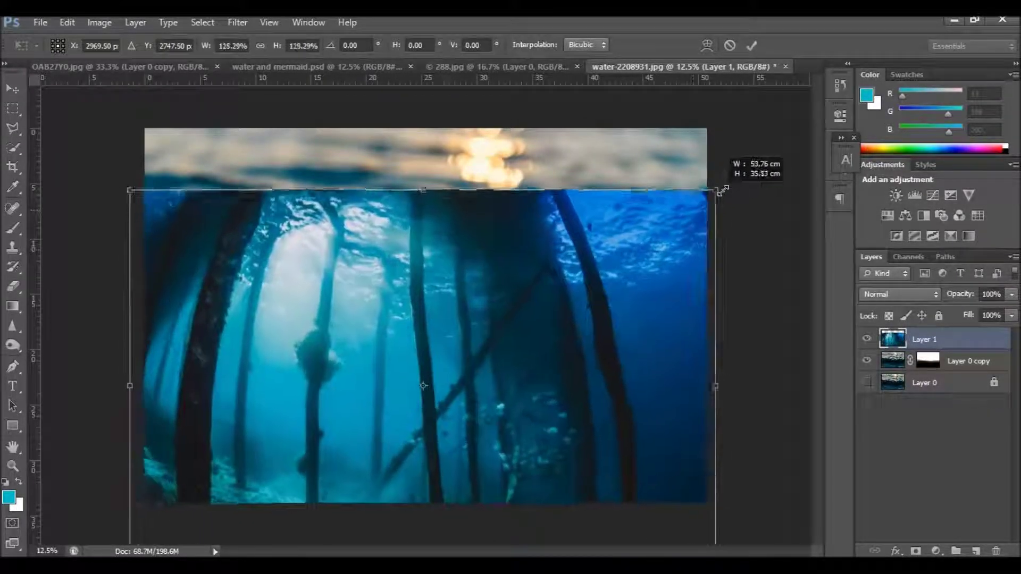
mouse_move(491, 449)
mouse_down()
mouse_move(506, 406)
mouse_move(484, 367)
mouse_move(481, 389)
mouse_up()
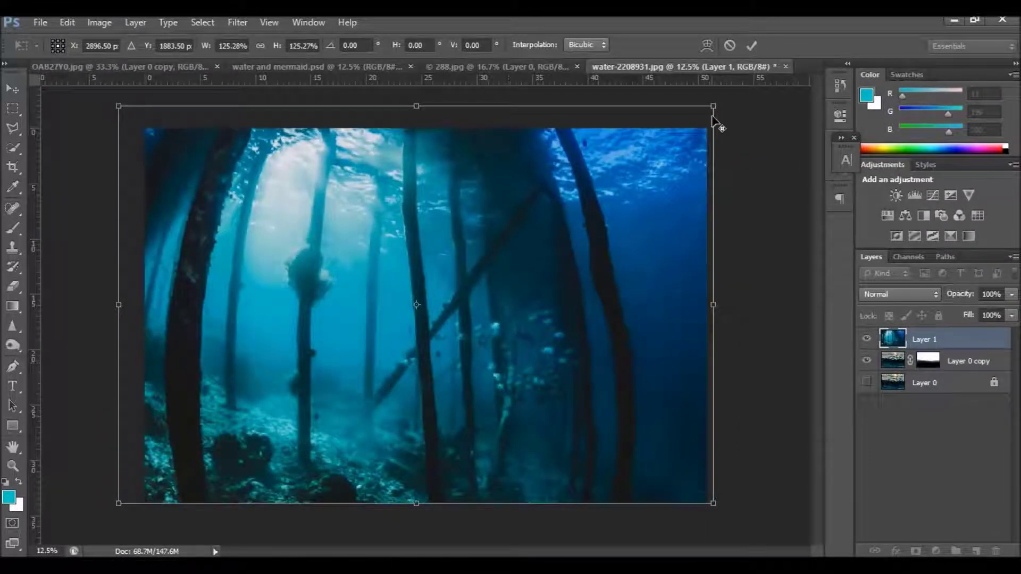
drag(713, 108, 760, 85)
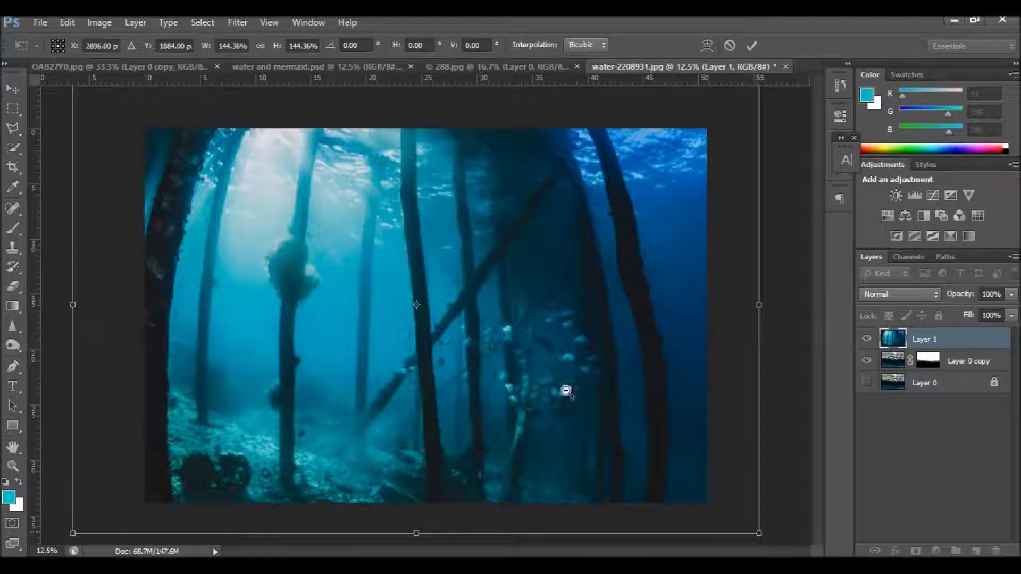
key(ctrl+minus)
drag(667, 476, 693, 497)
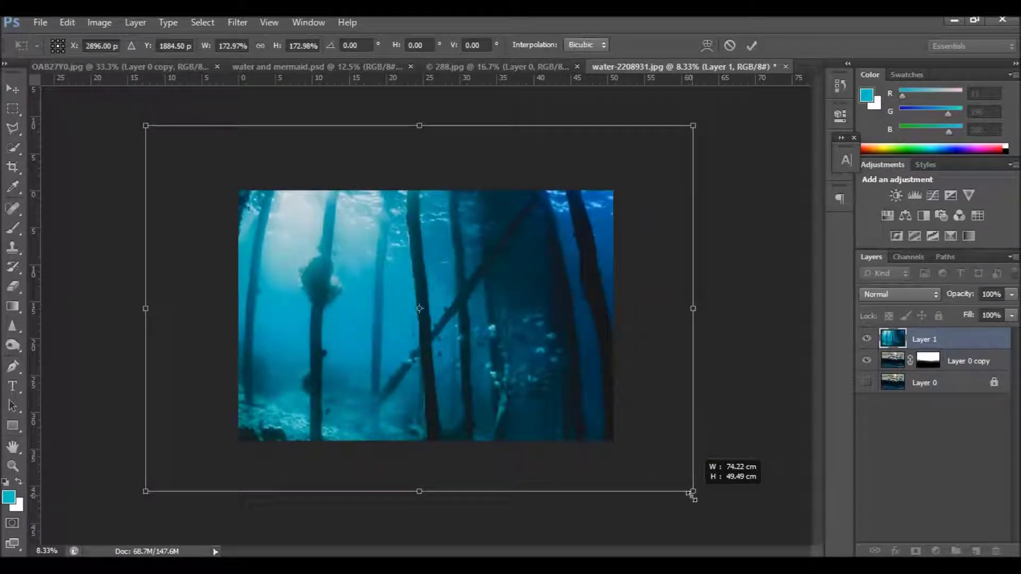
drag(519, 369, 534, 369)
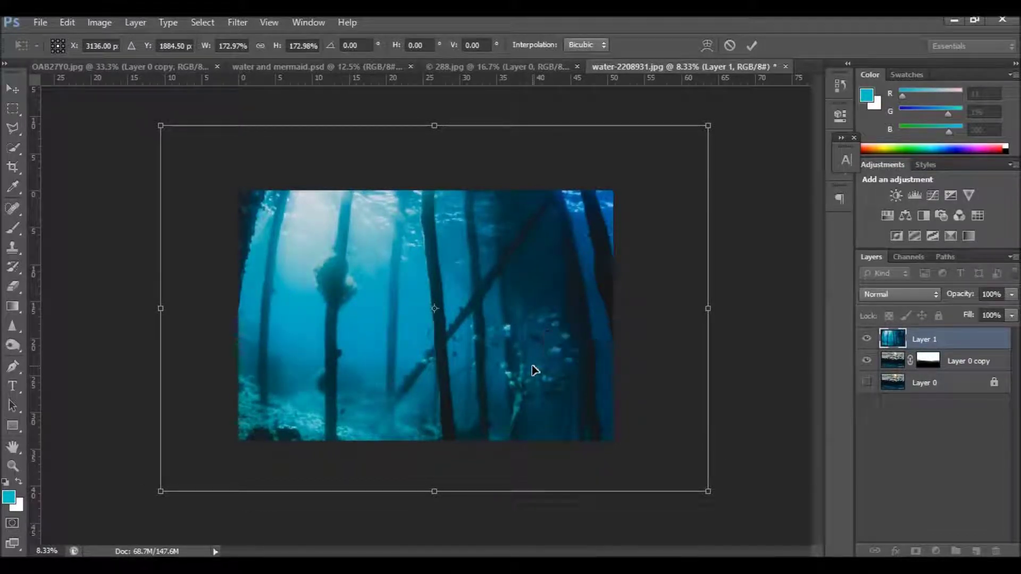
key(Return)
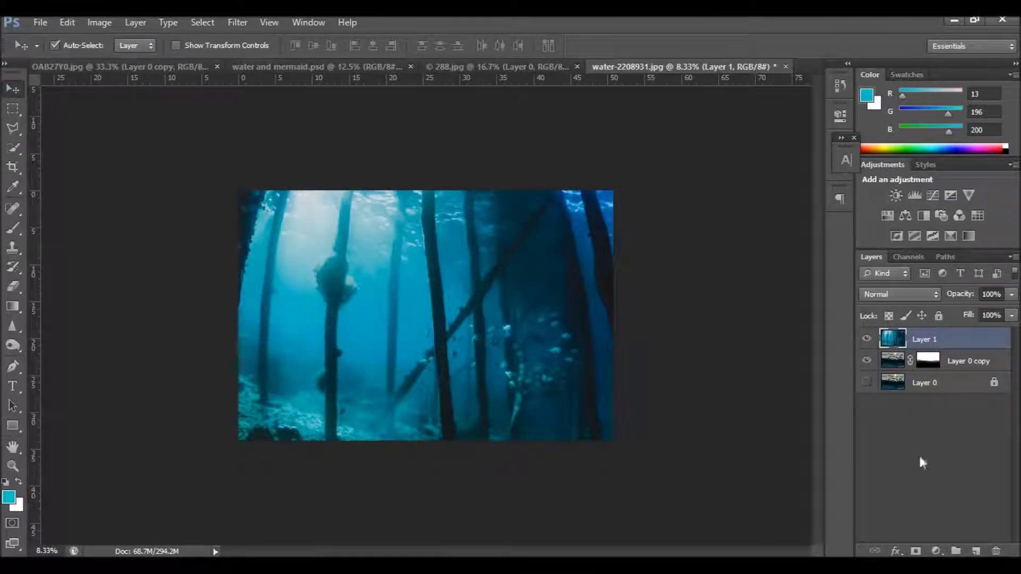
Step: Add a mask to Layer 1 and paint black with a 1000 px brush across the top
click(915, 552)
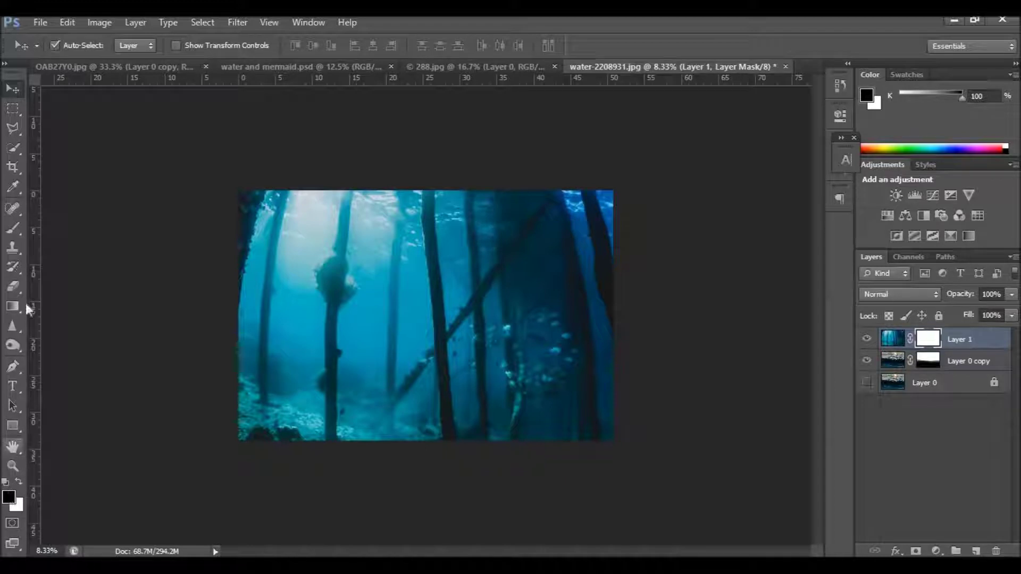
click(13, 229)
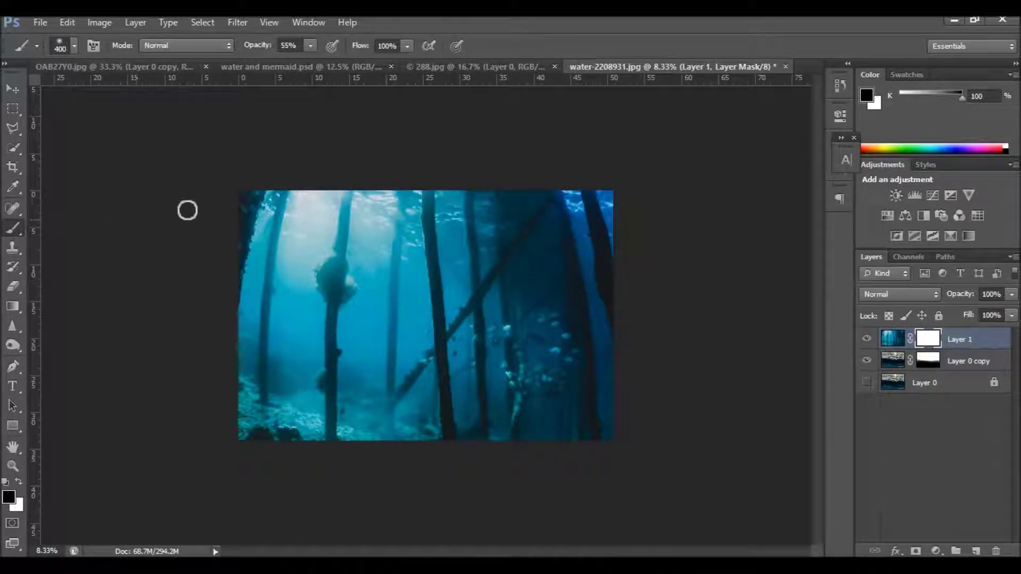
key(bracketright)
key(bracketright)
key(bracketright)
key(bracketright)
key(bracketright)
key(bracketright)
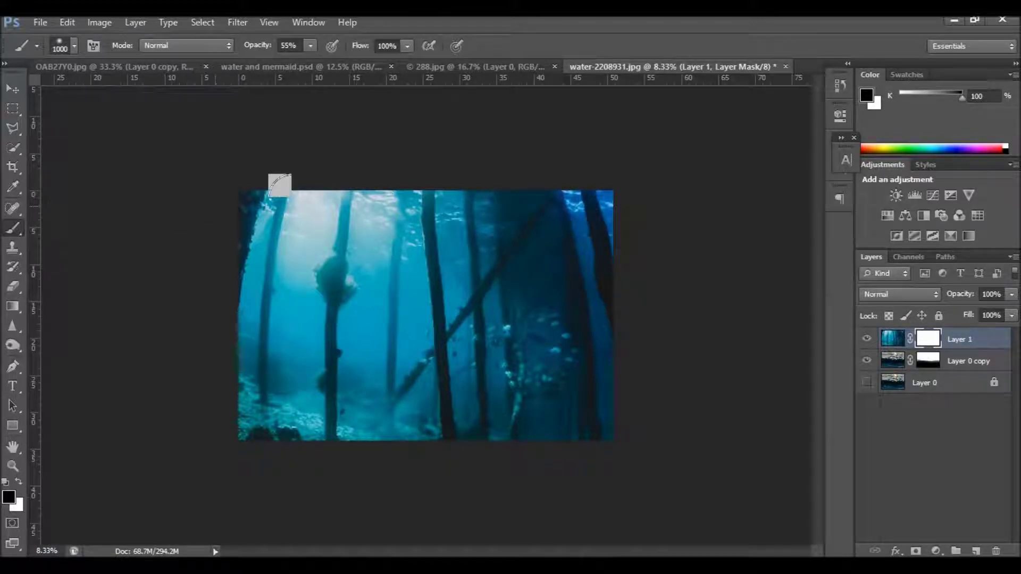
drag(279, 186, 164, 219)
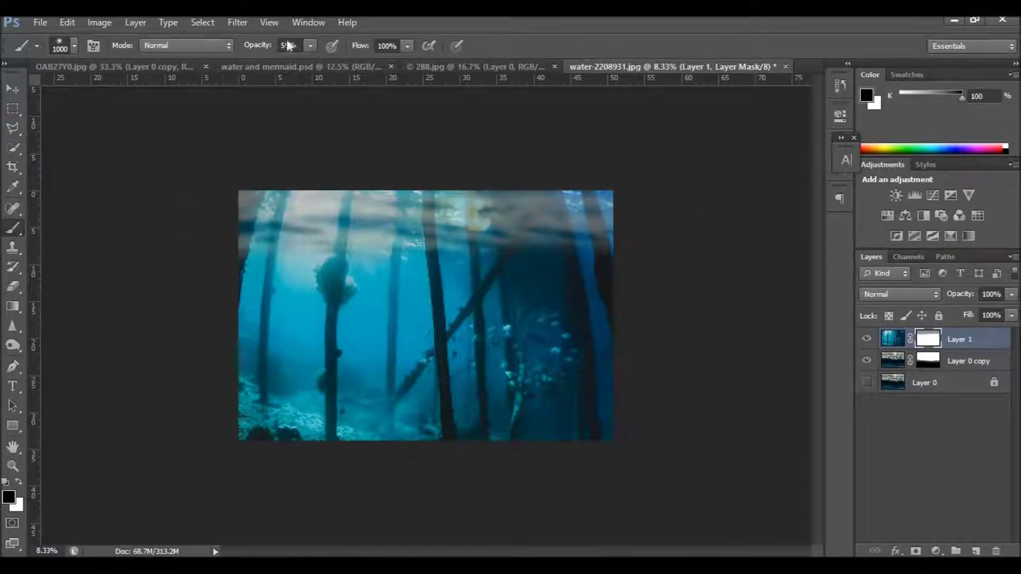
mouse_move(292, 183)
mouse_down()
mouse_move(659, 190)
mouse_move(160, 251)
mouse_move(654, 237)
mouse_move(142, 261)
mouse_move(392, 240)
mouse_move(631, 251)
mouse_move(172, 270)
mouse_up()
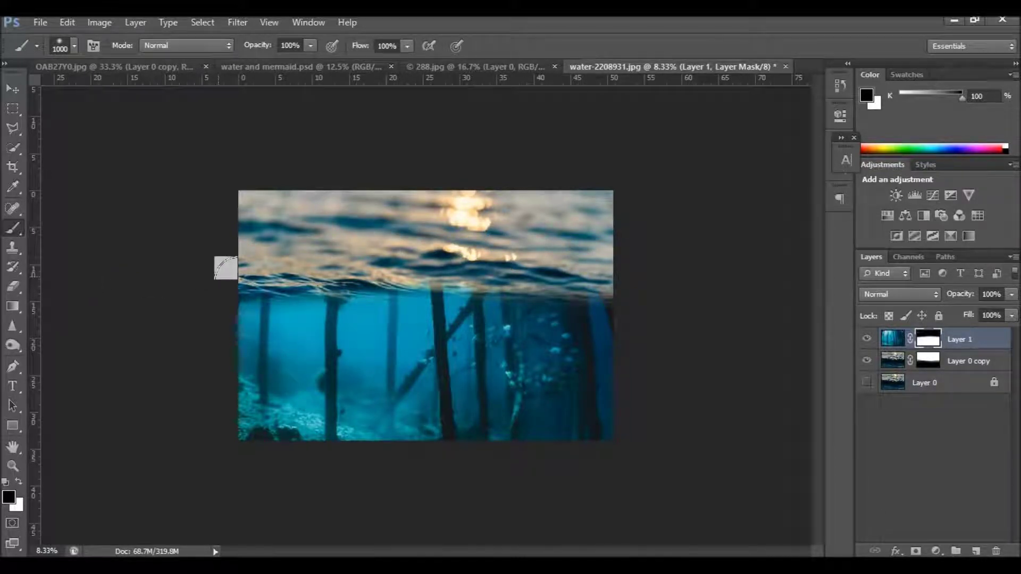
drag(463, 255, 670, 273)
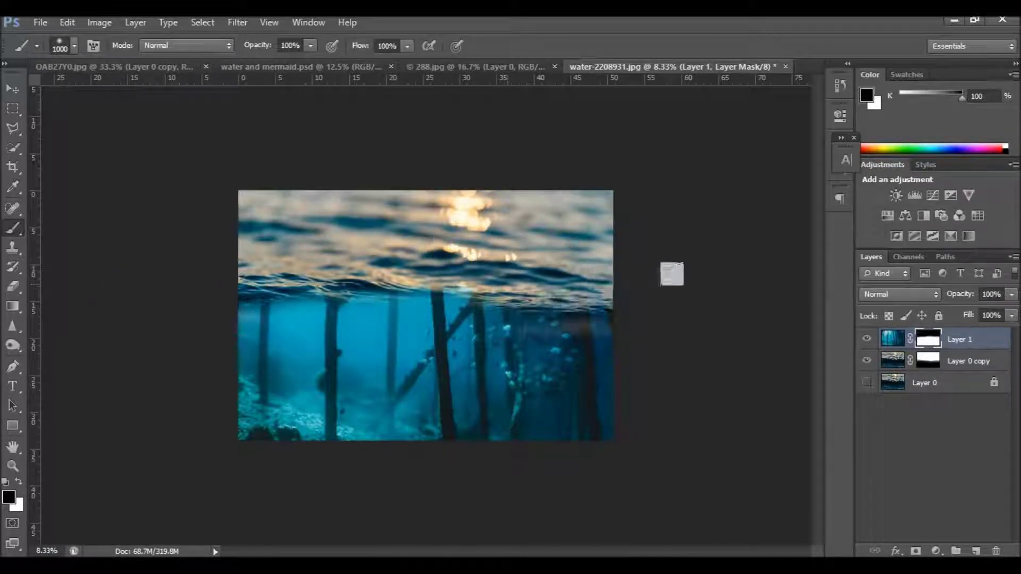
click(20, 482)
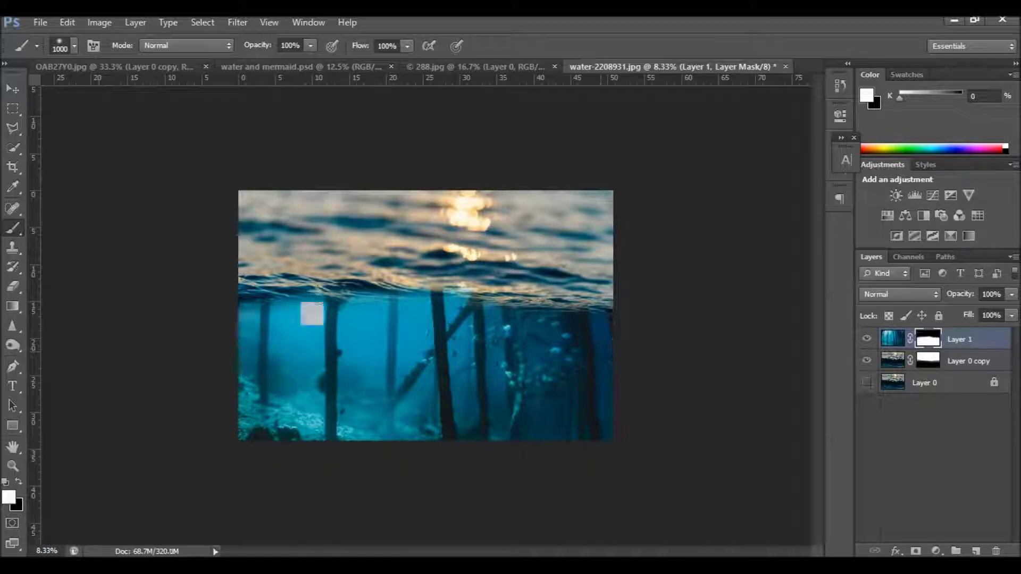
Step: Zoom in and pan across the image, briefly selecting Layer 0 copy's mask
scroll(412, 332, up, 1)
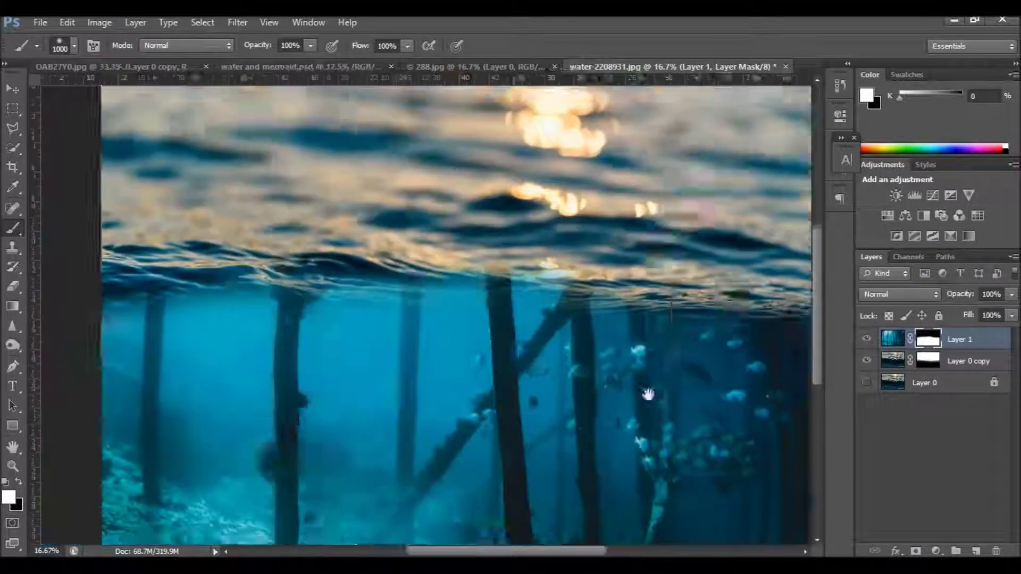
drag(137, 374, 275, 375)
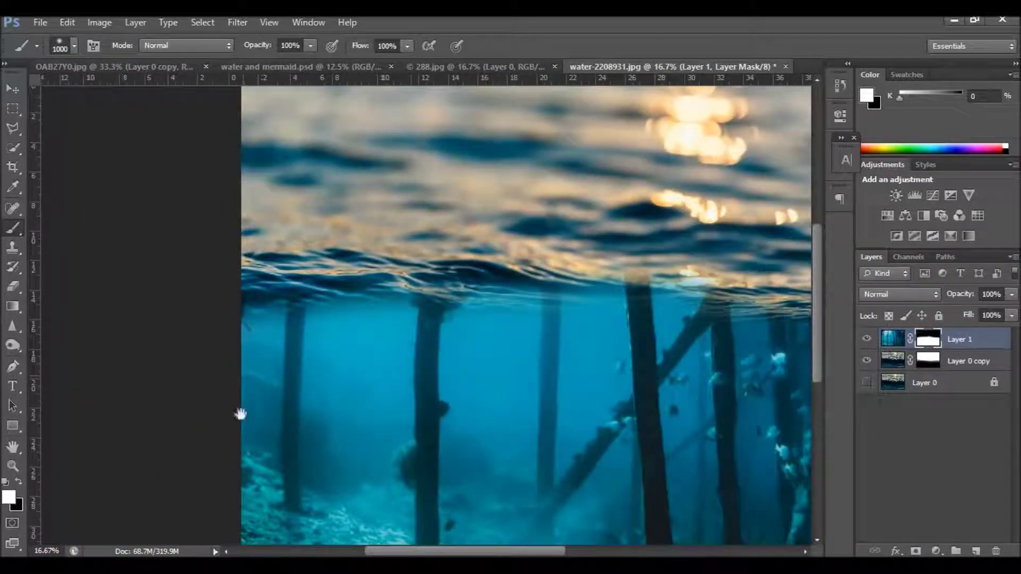
drag(558, 403, 359, 337)
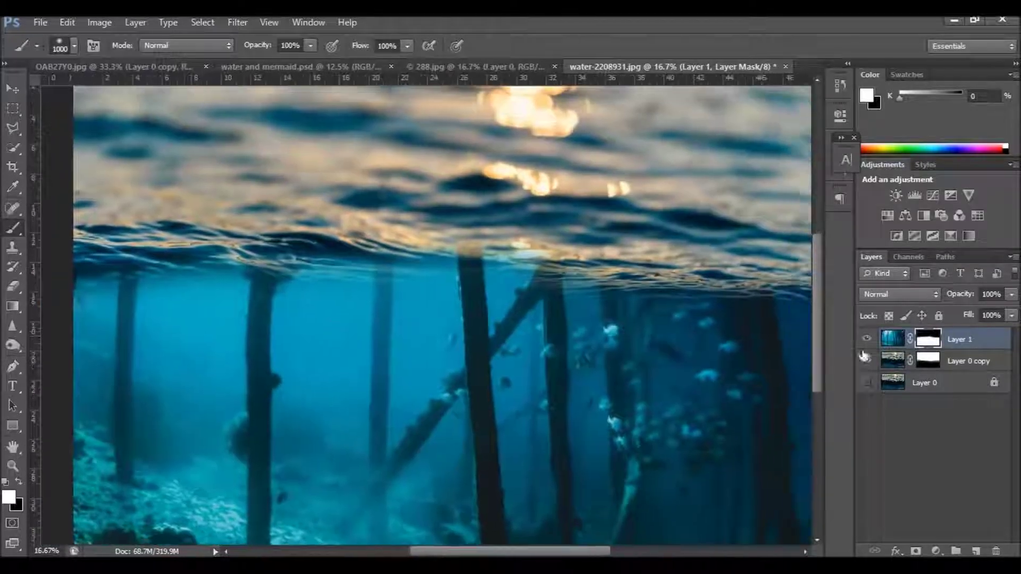
click(926, 362)
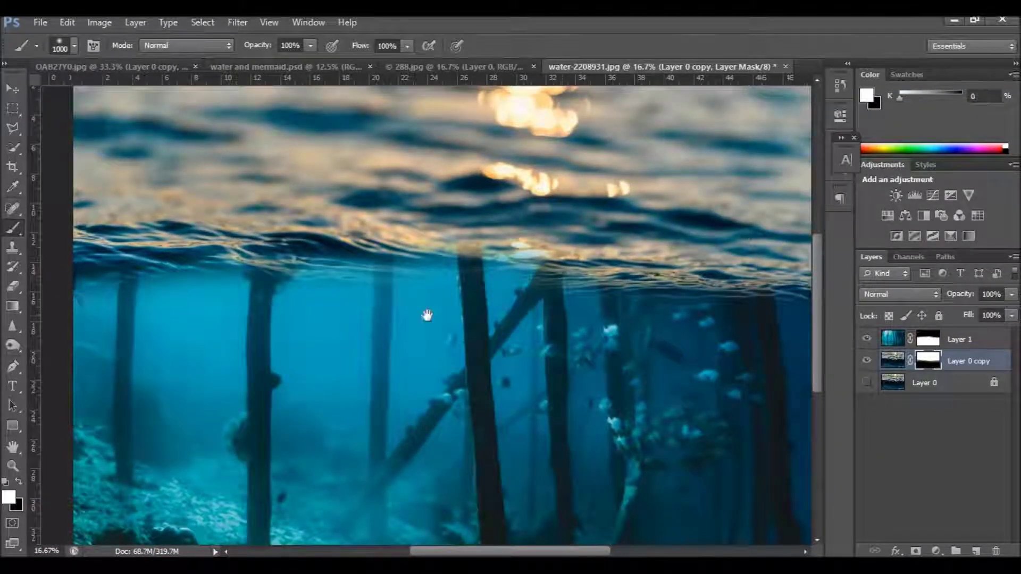
drag(530, 315, 381, 315)
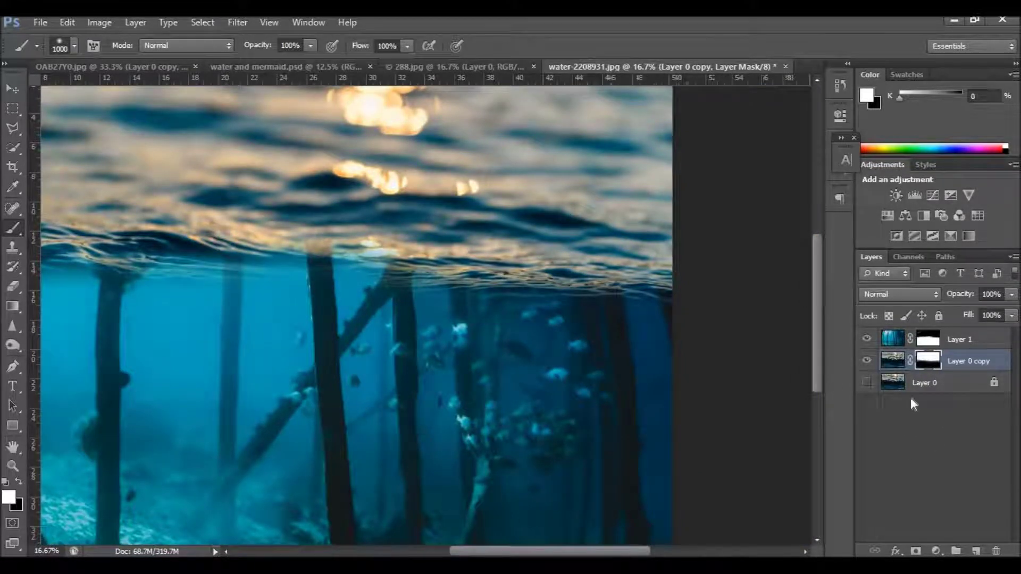
scroll(426, 314, left, 5)
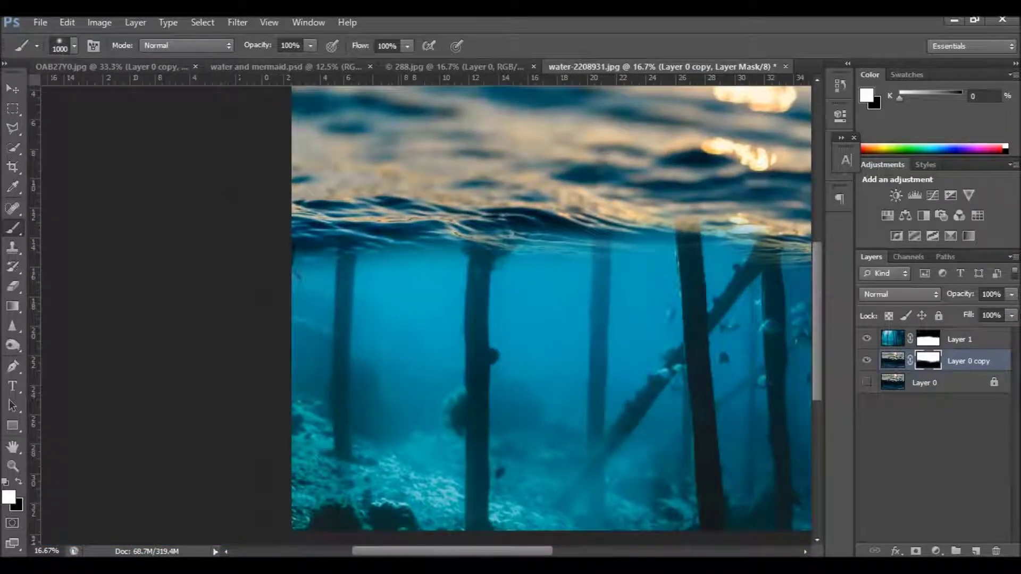
scroll(426, 313, right, 5)
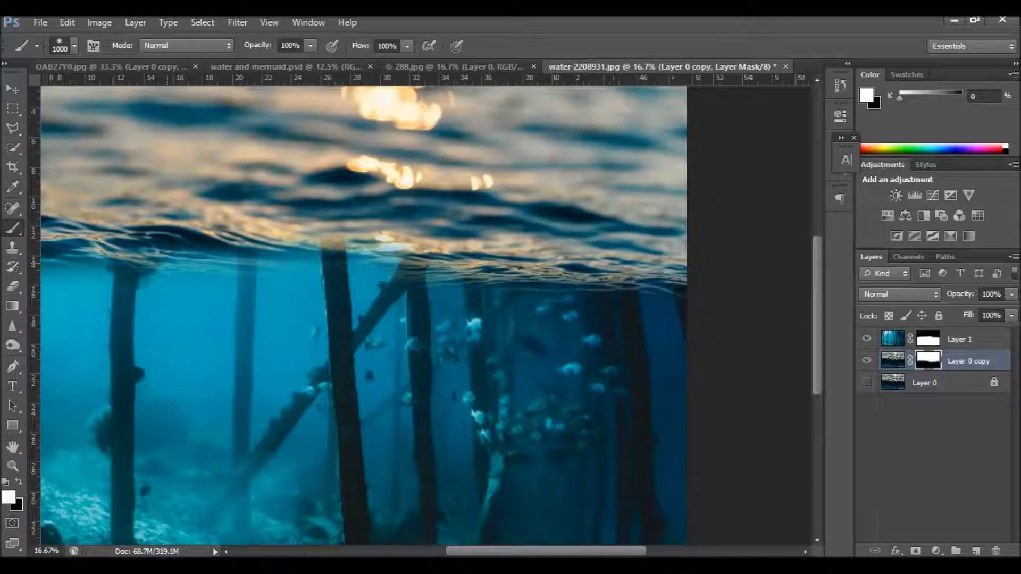
Step: Paint black on Layer 1's mask along the waterline to blend it into the surface
click(928, 339)
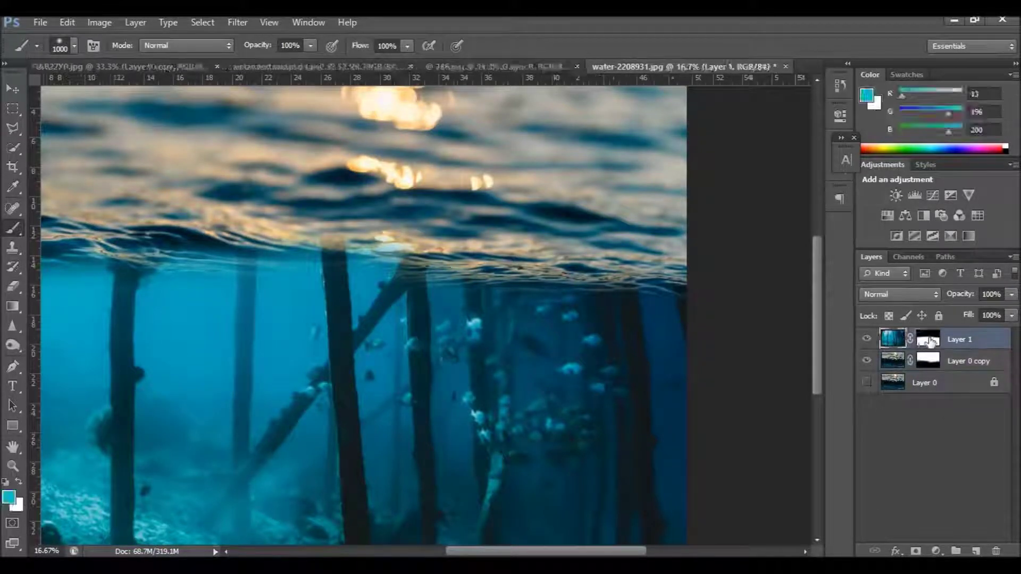
click(20, 484)
scroll(425, 314, left, 2)
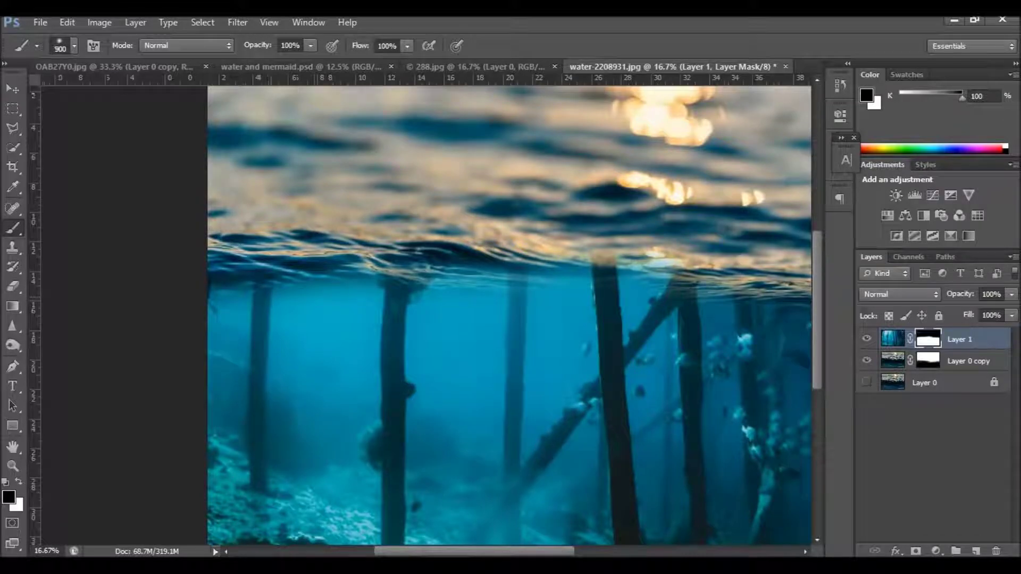
drag(210, 260, 612, 266)
scroll(460, 276, right, 3)
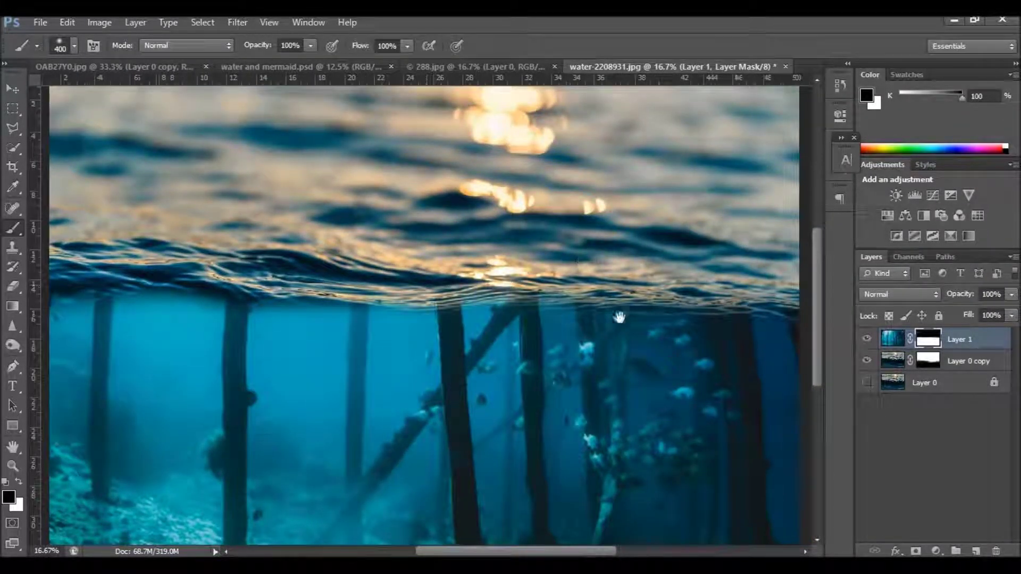
scroll(242, 253, right, 4)
mouse_move(242, 252)
mouse_down()
mouse_move(632, 273)
mouse_move(266, 269)
mouse_up()
scroll(266, 268, left, 5)
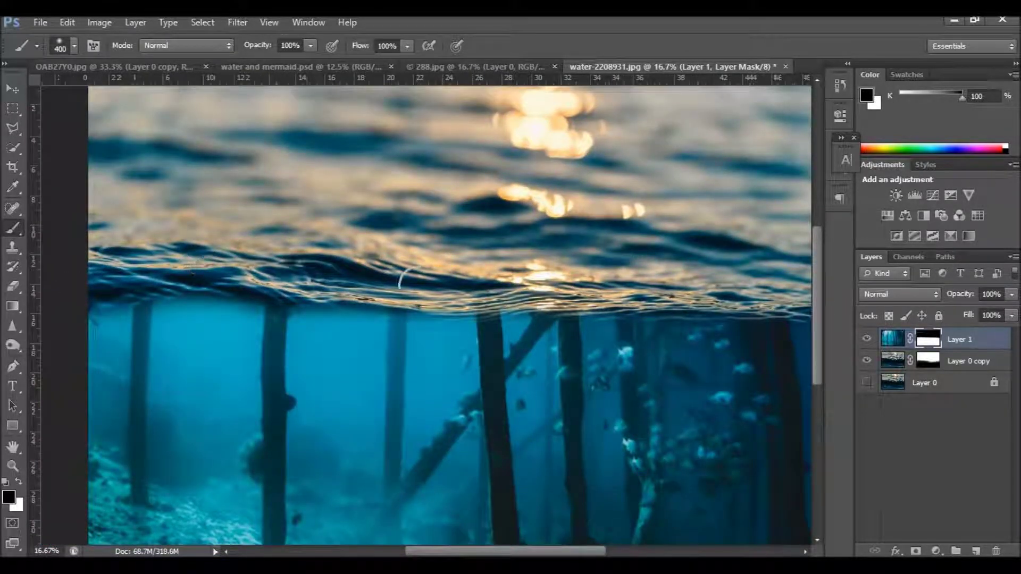
scroll(471, 279, right, 5)
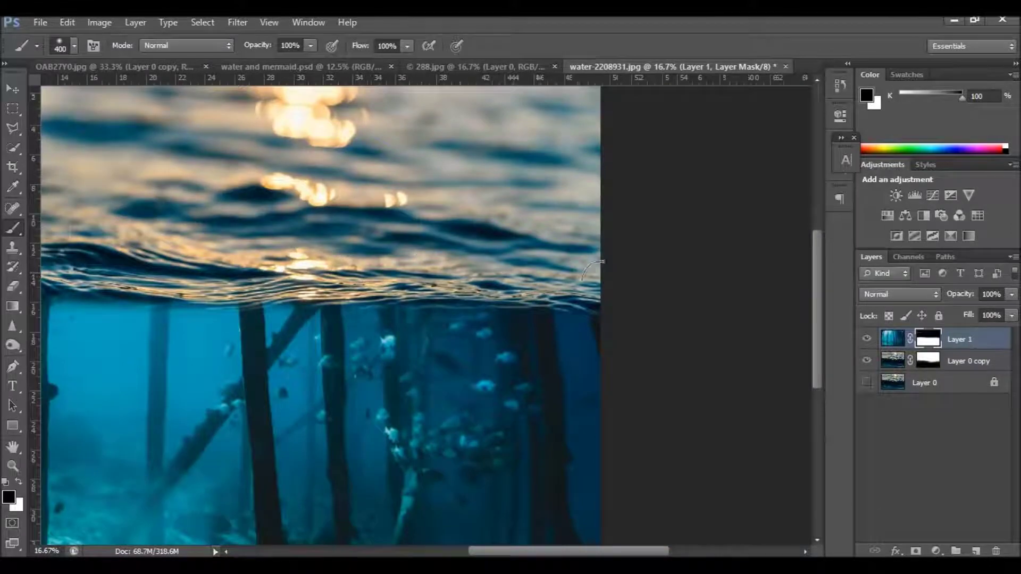
Step: Inspect the waterline up close, zoom out to fit, and move the pier layer about 2.57 cm higher
click(533, 309)
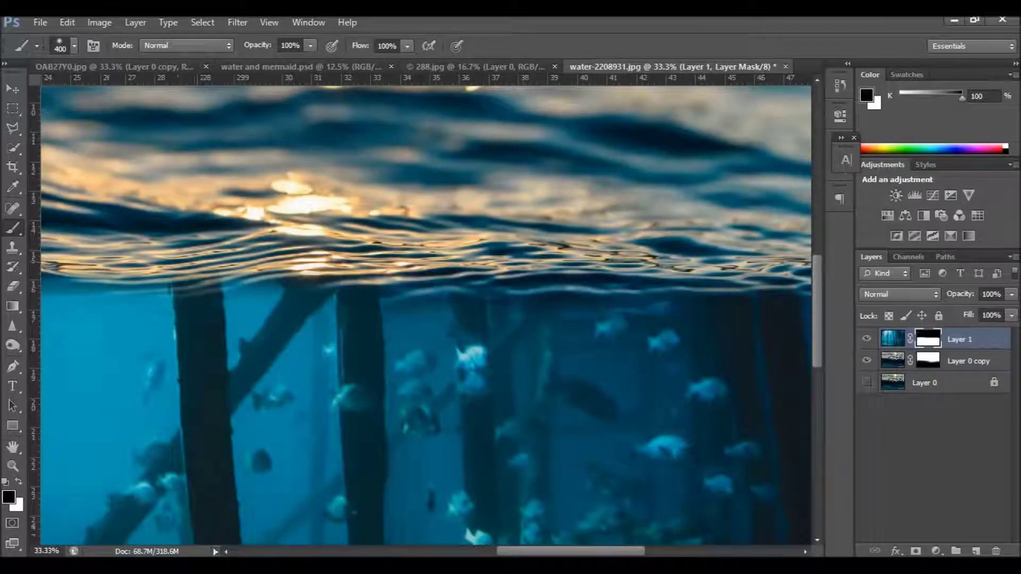
scroll(256, 305, left, 5)
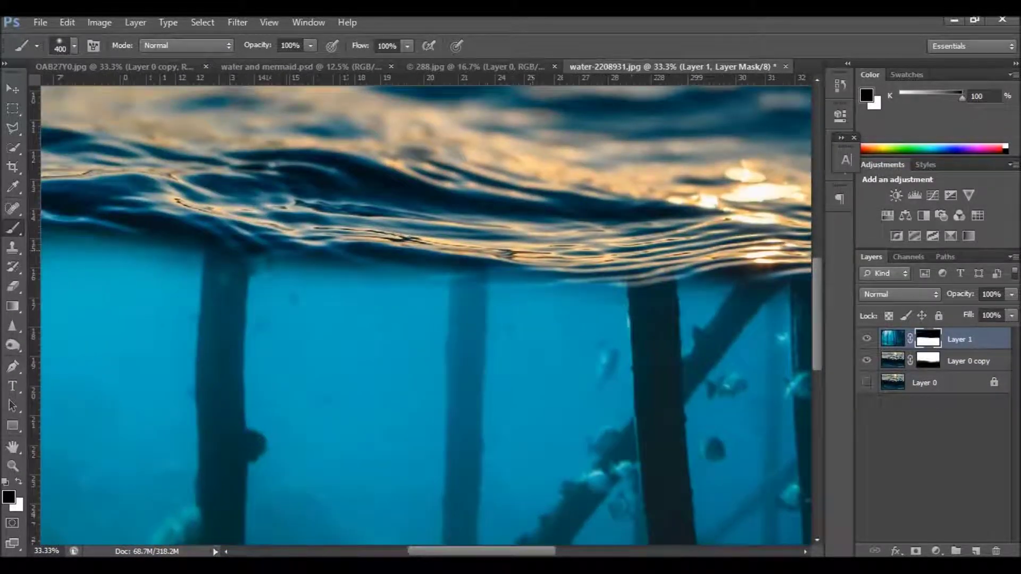
alt+click(256, 306)
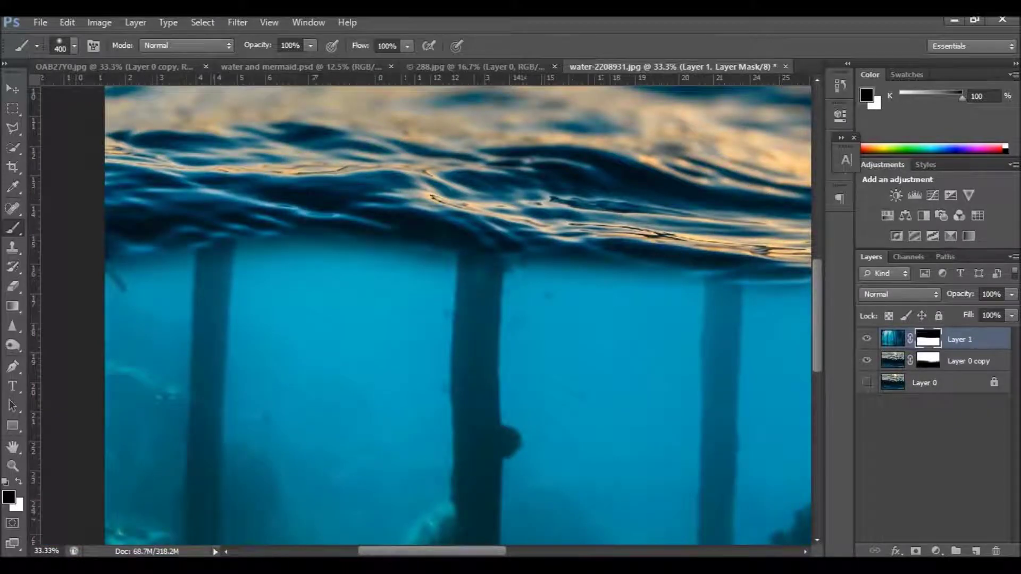
alt+click(323, 332)
alt+click(535, 372)
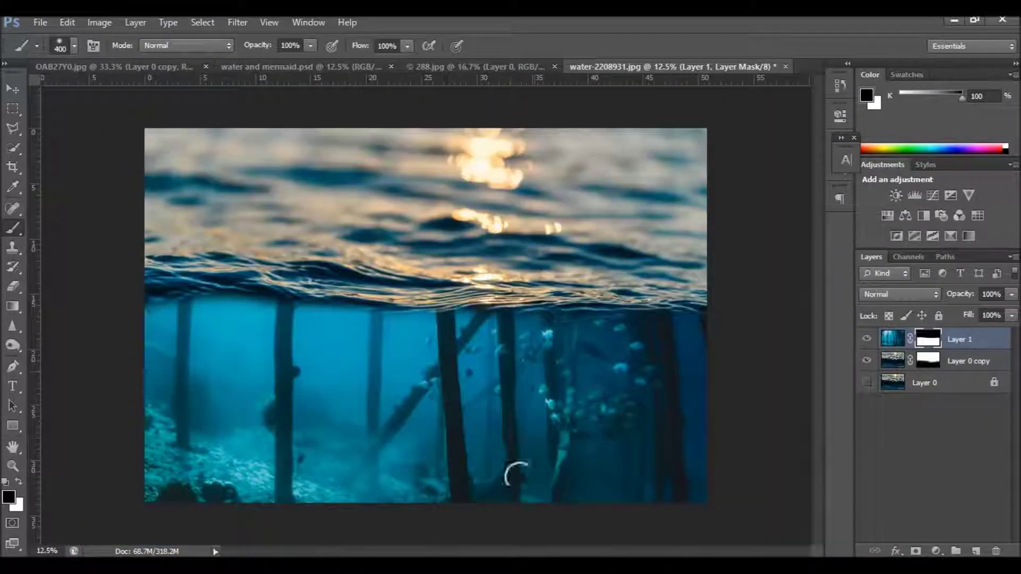
click(13, 88)
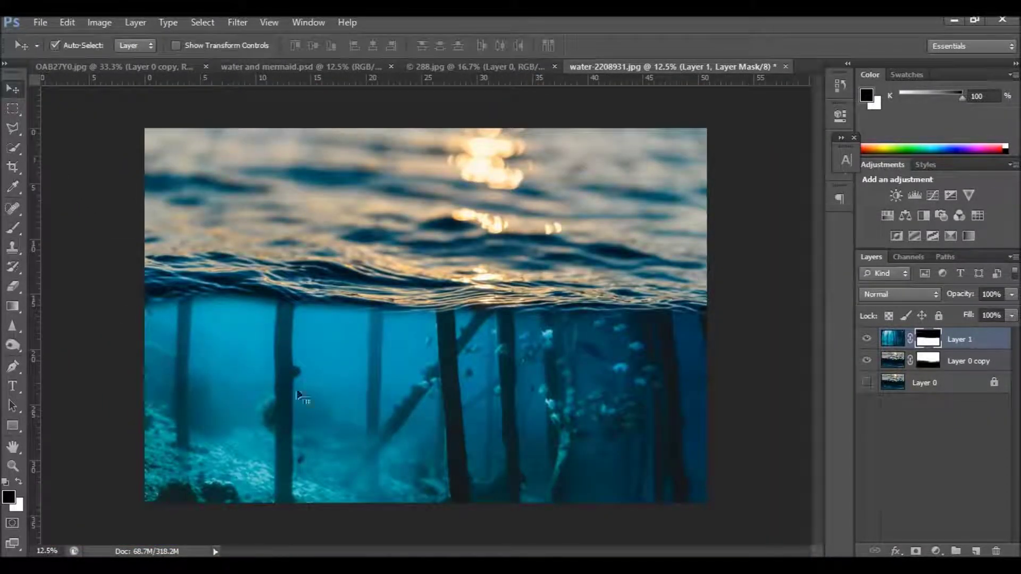
drag(420, 425, 433, 424)
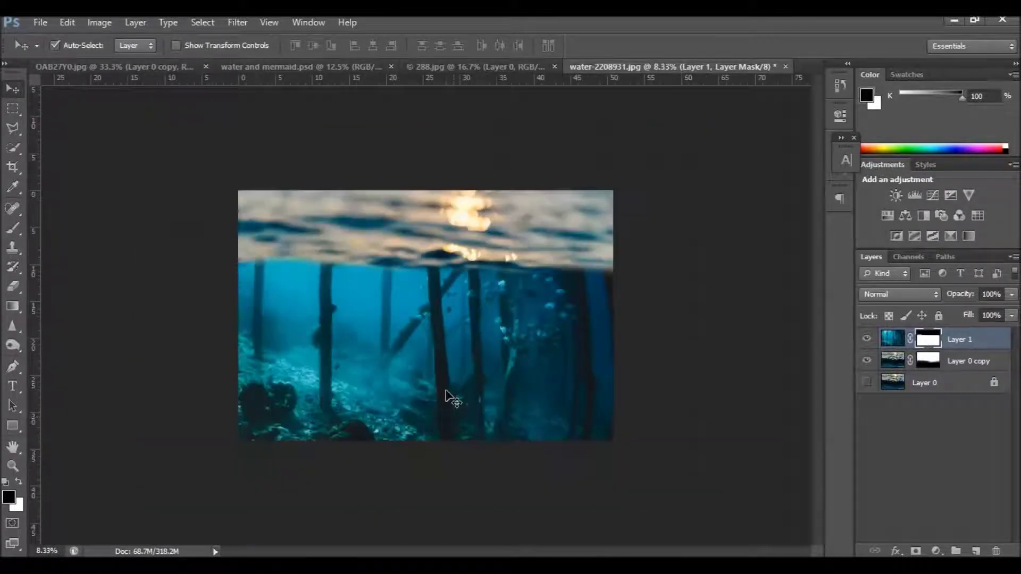
Step: Shrink the pier layer to about 78.46% and apply it so the pilings sit below the waterline
key(ctrl+t)
key(ctrl+minus)
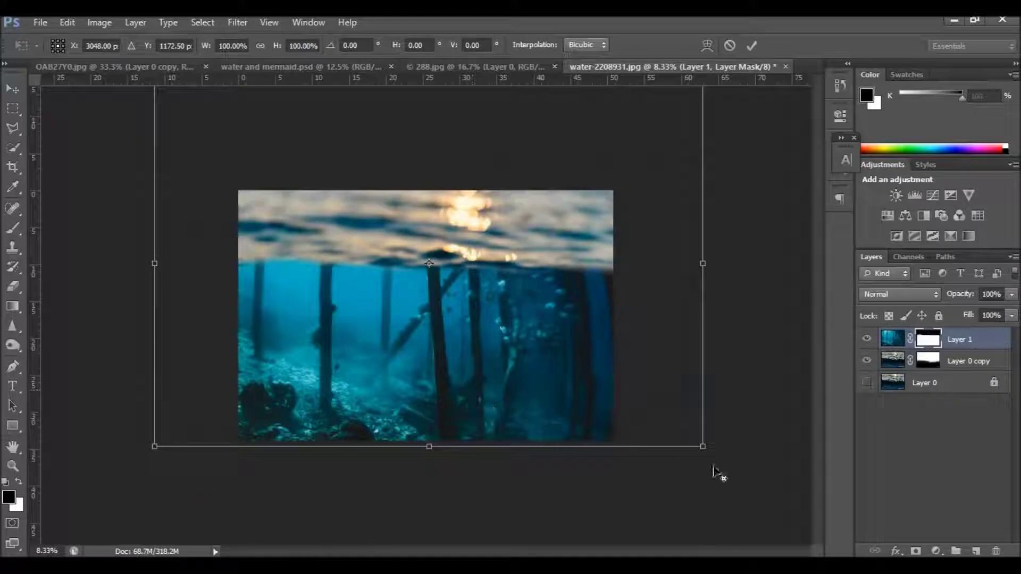
drag(690, 442, 658, 430)
drag(512, 368, 517, 392)
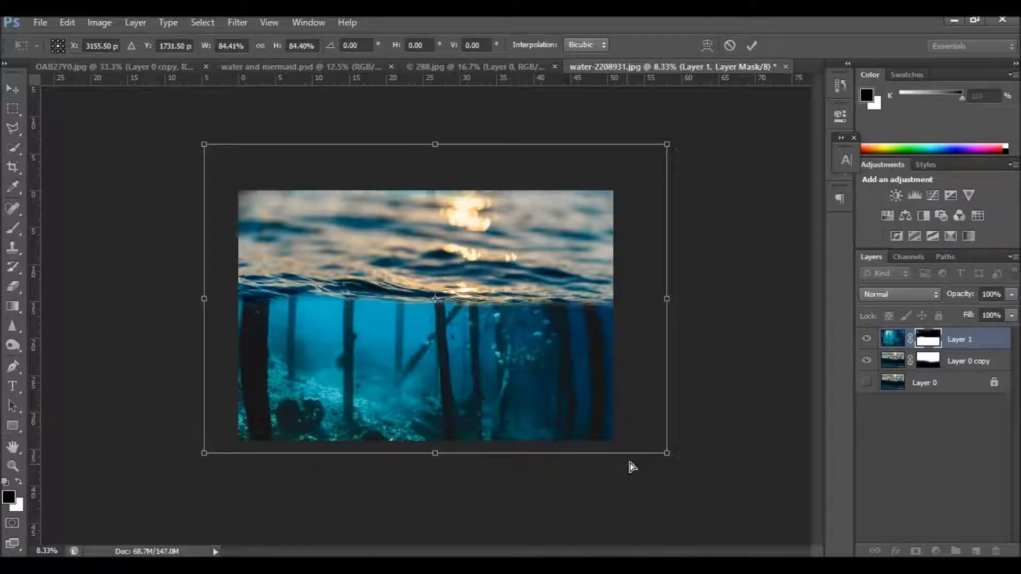
drag(667, 452, 644, 449)
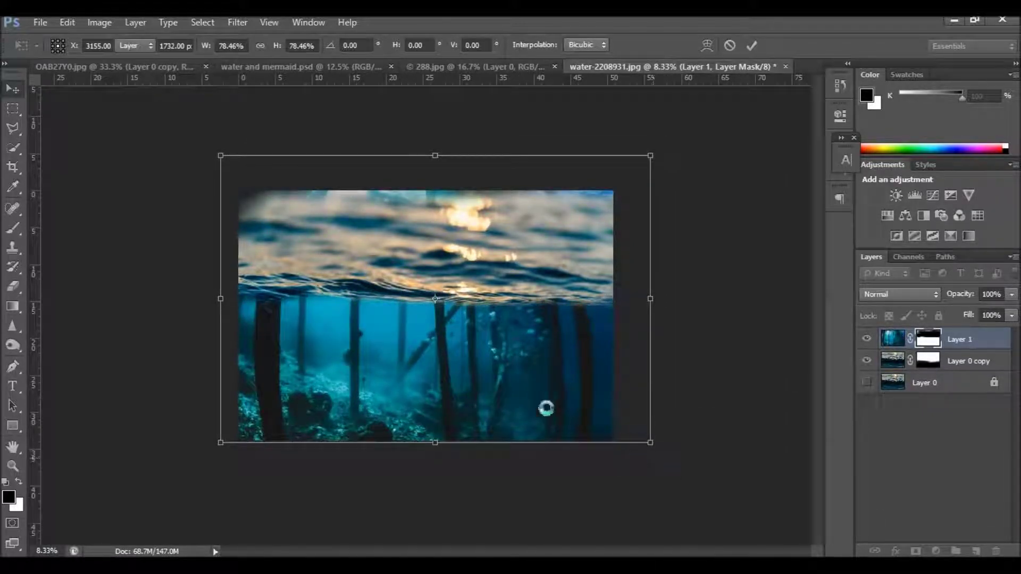
key(Return)
key(ctrl+plus)
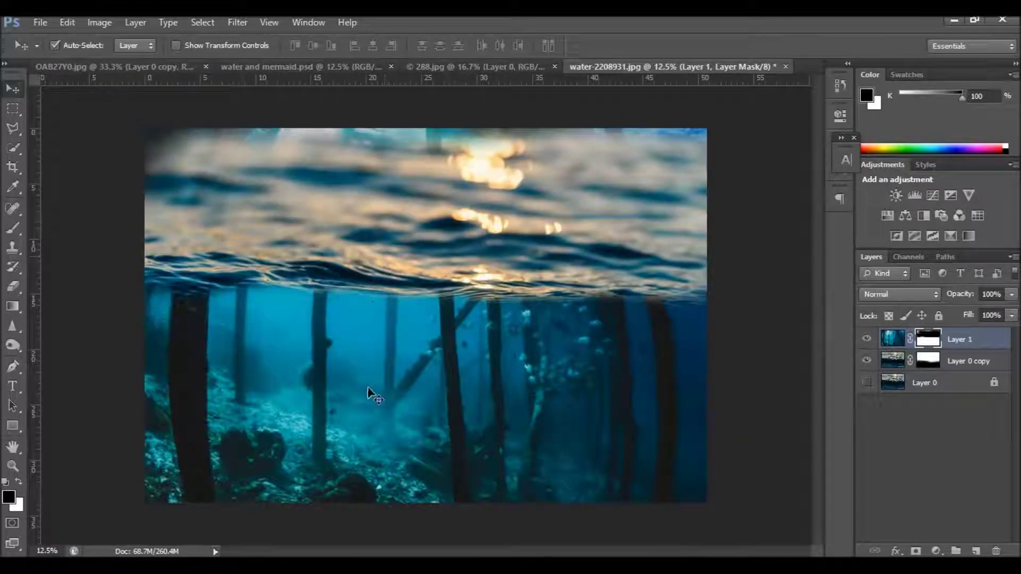
Step: Nudge the pier layer right, then back left and down with Shift+arrow keys
key(ctrl+plus)
key(ctrl+minus)
key(shift+Right)
key(shift+Right)
key(shift+Right)
key(shift+Right)
key(shift+Right)
key(shift+Right)
key(shift+Right)
key(shift+Right)
key(shift+Right)
key(shift+Right)
key(shift+Left)
key(shift+Left)
key(shift+Down)
key(shift+Down)
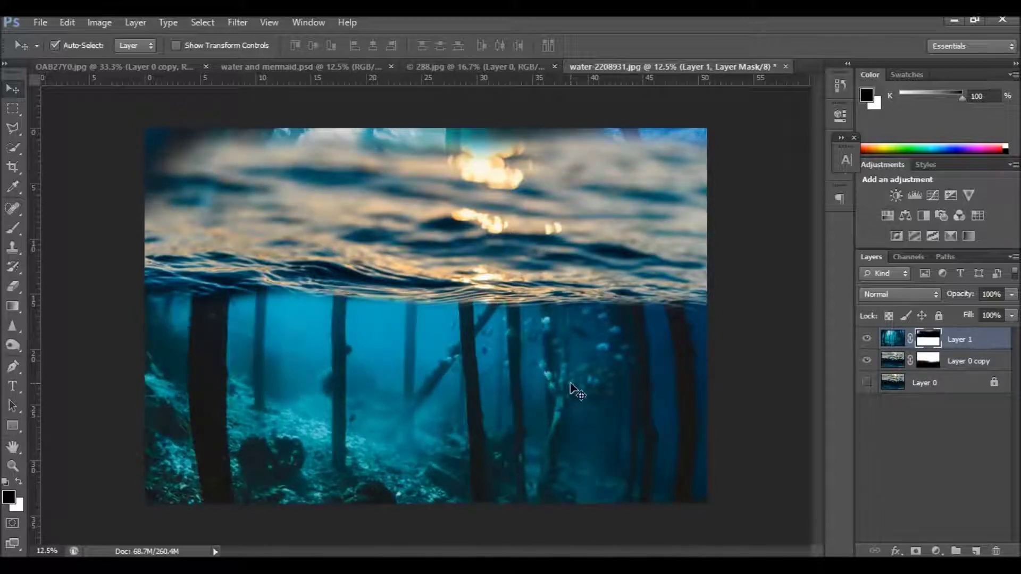
Step: Target Layer 0 copy's mask with default colours and undo a stray test brush stroke
click(894, 365)
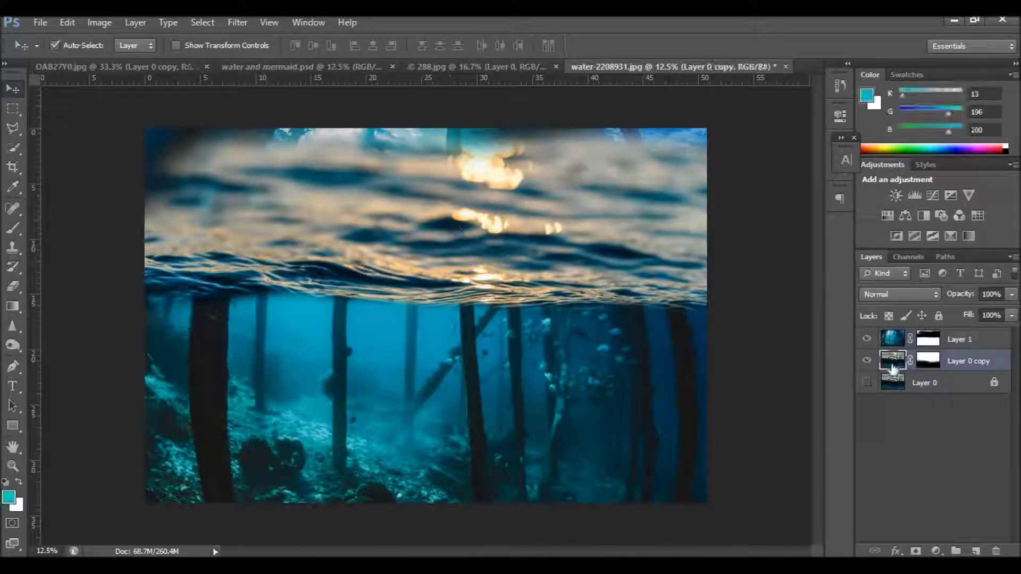
click(921, 359)
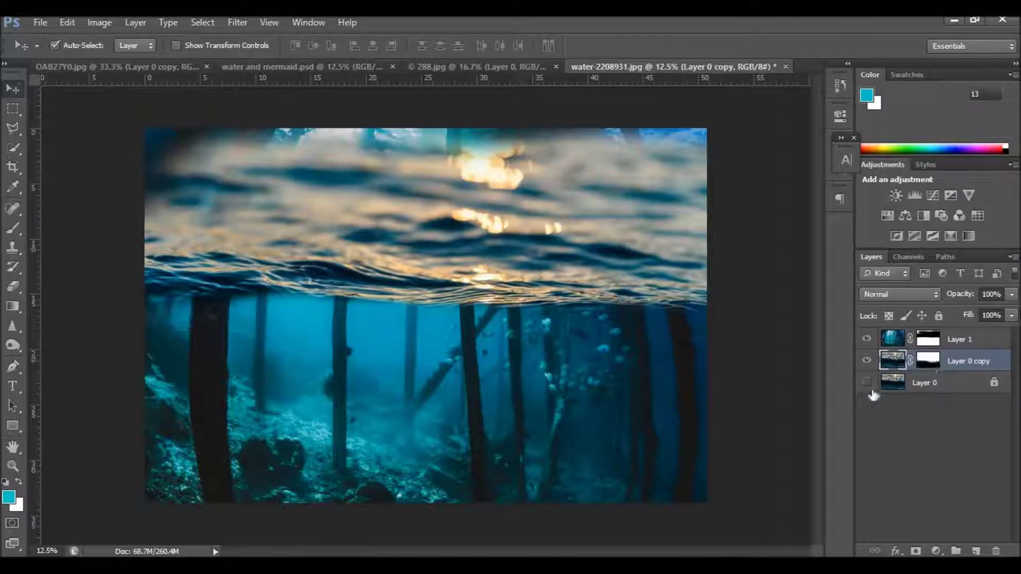
key(d)
click(13, 229)
drag(159, 181, 353, 210)
key(ctrl+z)
Step: Set white and a 1000 px brush, then restack Layer 1 below Layer 0 copy
click(18, 482)
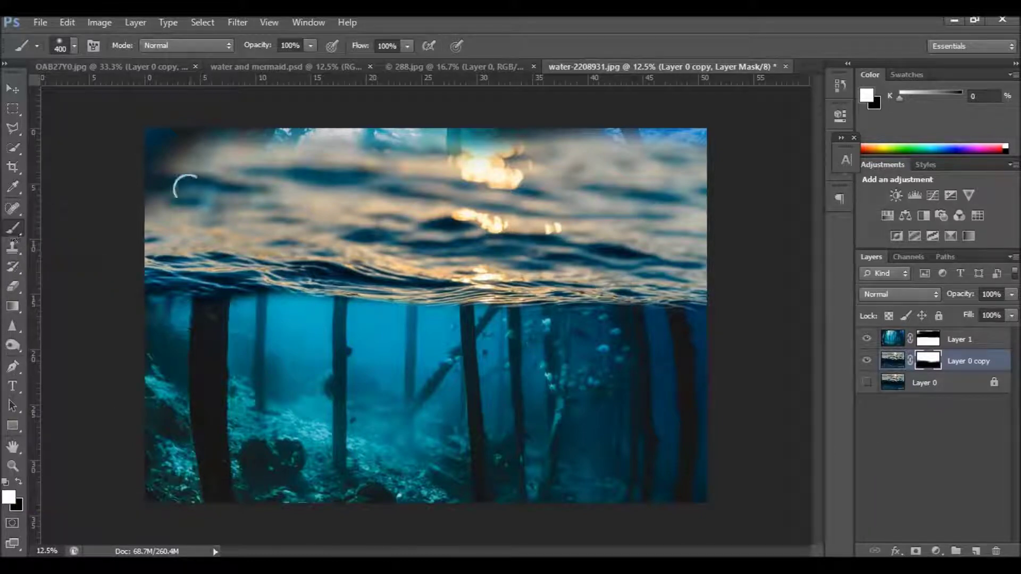
key(bracketright)
key(bracketright)
key(bracketright)
drag(891, 336, 897, 367)
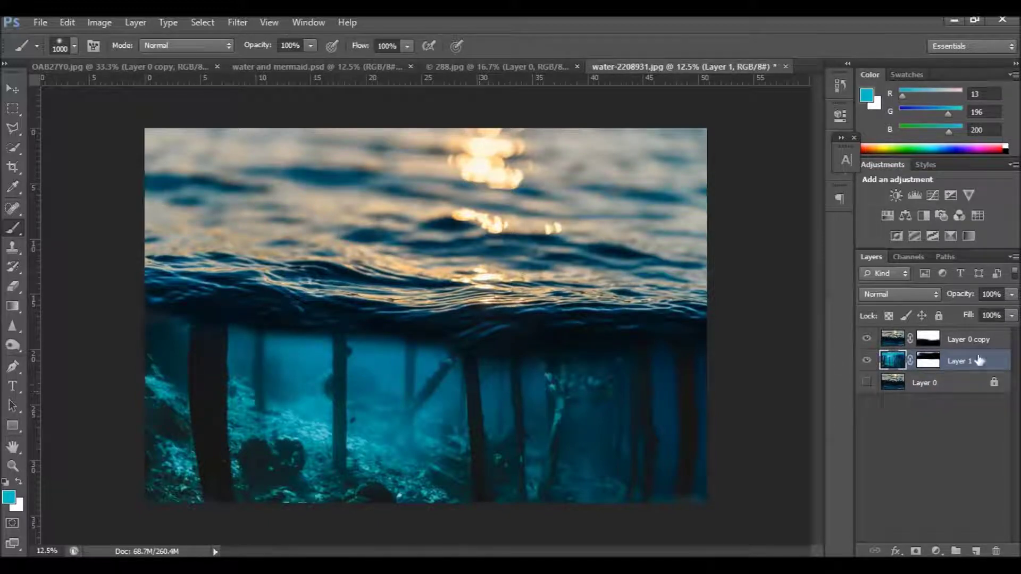
click(928, 361)
Step: Paint black on Layer 1's mask to hide the upper-left underwater area
key(d)
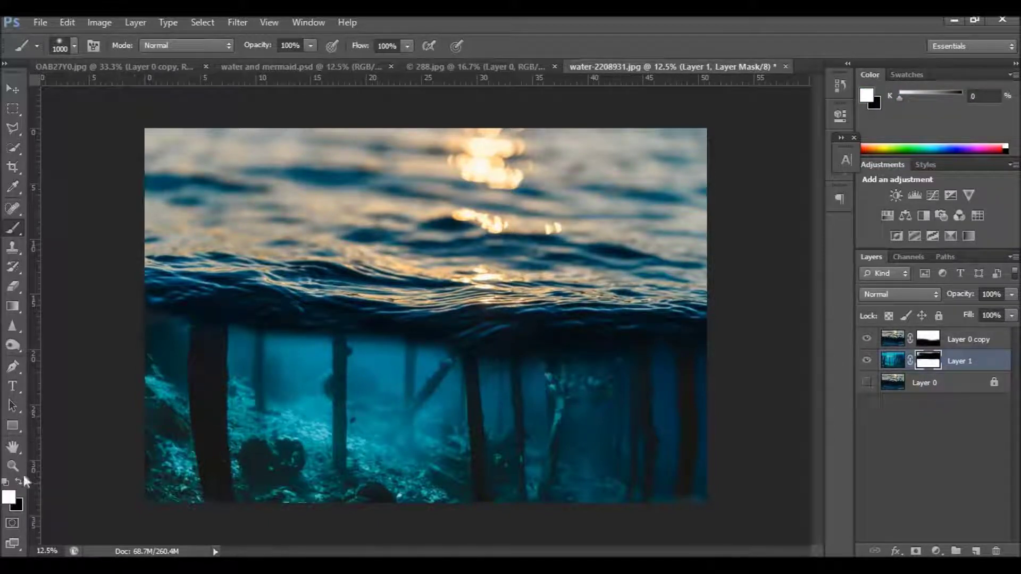
key(z)
click(19, 481)
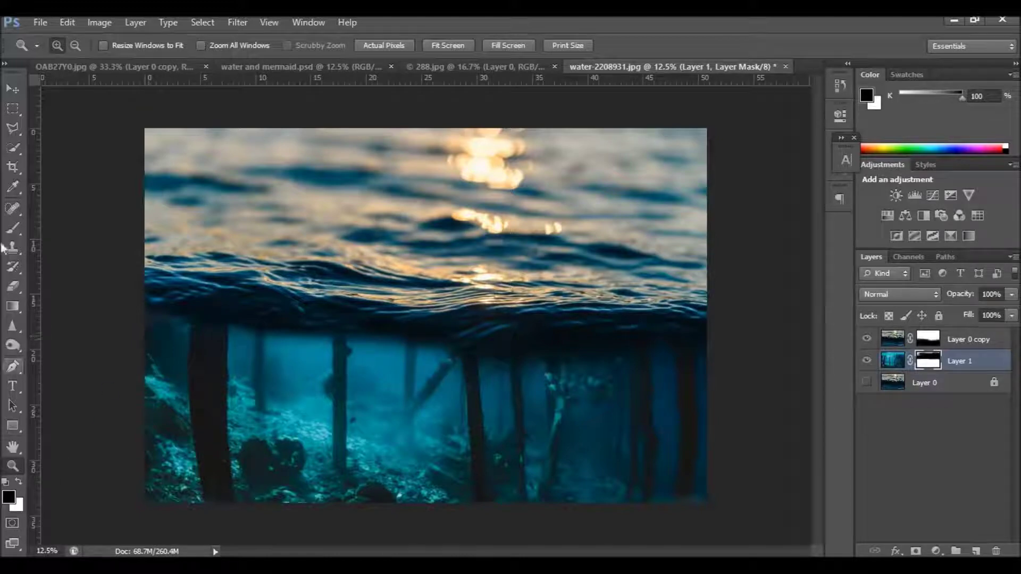
click(13, 228)
drag(176, 353, 325, 356)
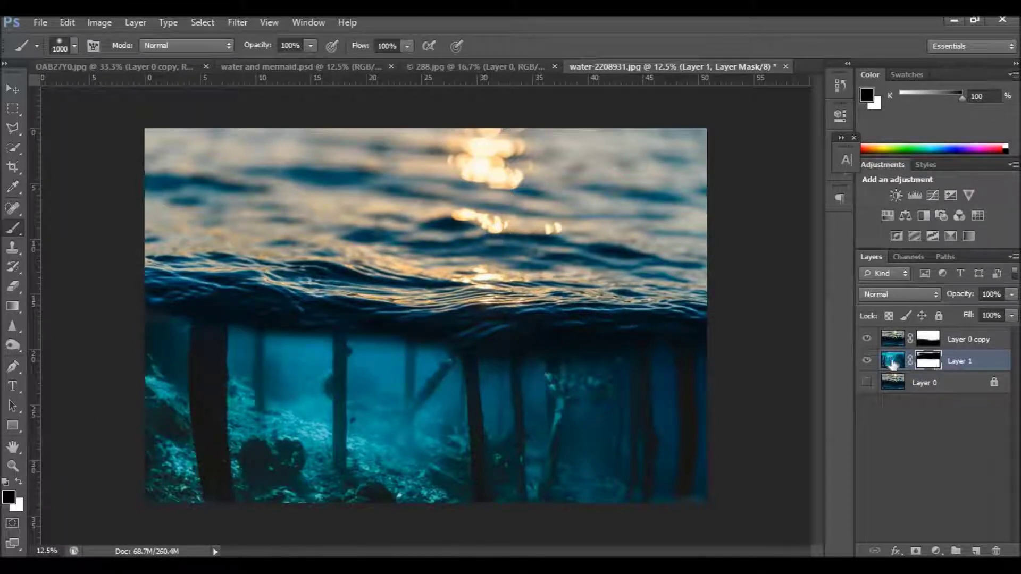
Step: Try strokes across the waterline on Layer 0 copy's mask, undoing both
click(892, 362)
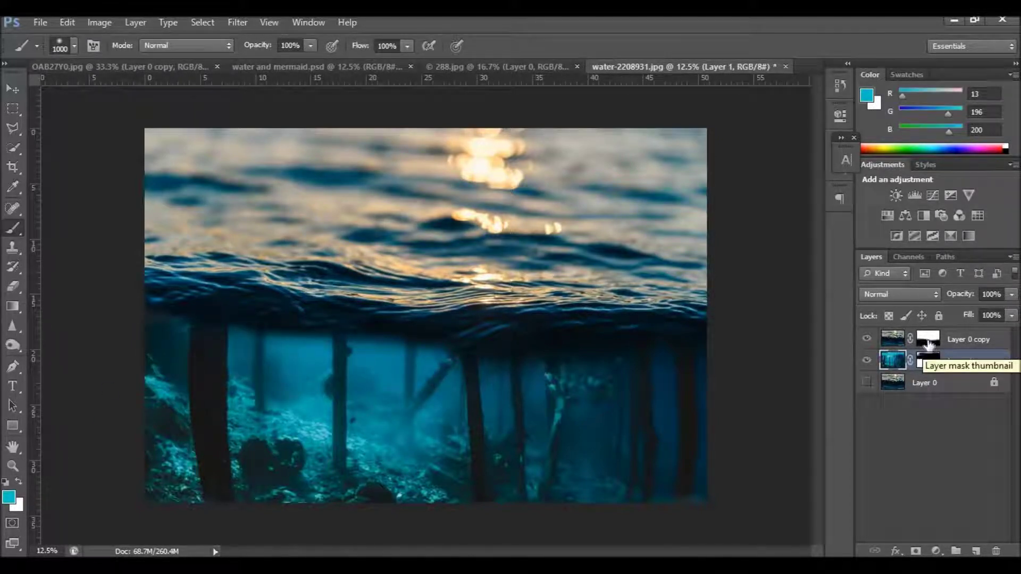
click(929, 343)
click(638, 276)
key(ctrl+z)
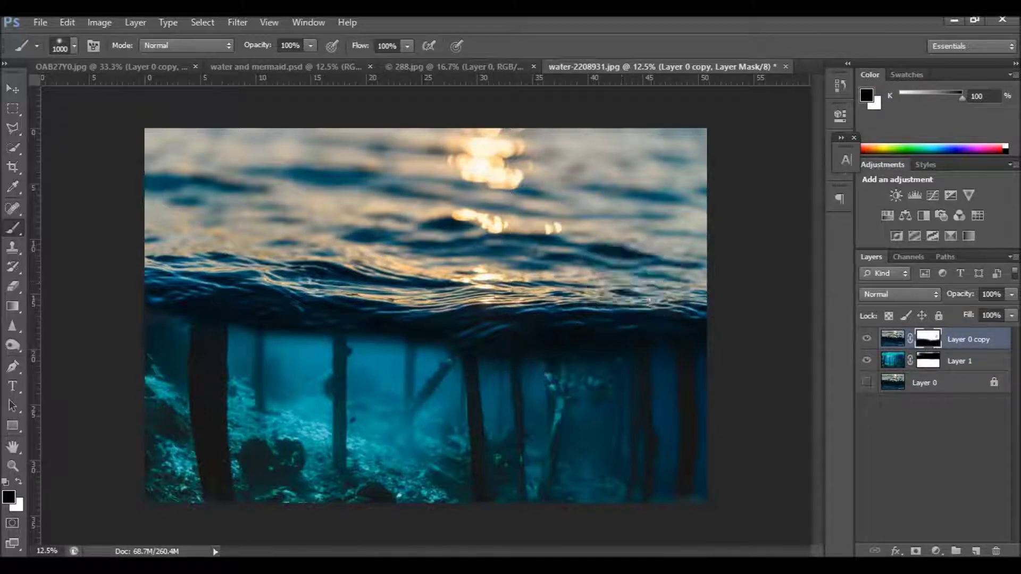
mouse_move(697, 296)
mouse_down()
mouse_move(522, 312)
mouse_move(703, 364)
mouse_up()
key(ctrl+z)
Step: At 61% then 36% opacity, soften the mask near the waterline to reveal underwater blue
drag(265, 49, 245, 50)
drag(582, 324, 534, 324)
mouse_move(410, 342)
mouse_down()
mouse_move(182, 304)
mouse_move(246, 326)
mouse_up()
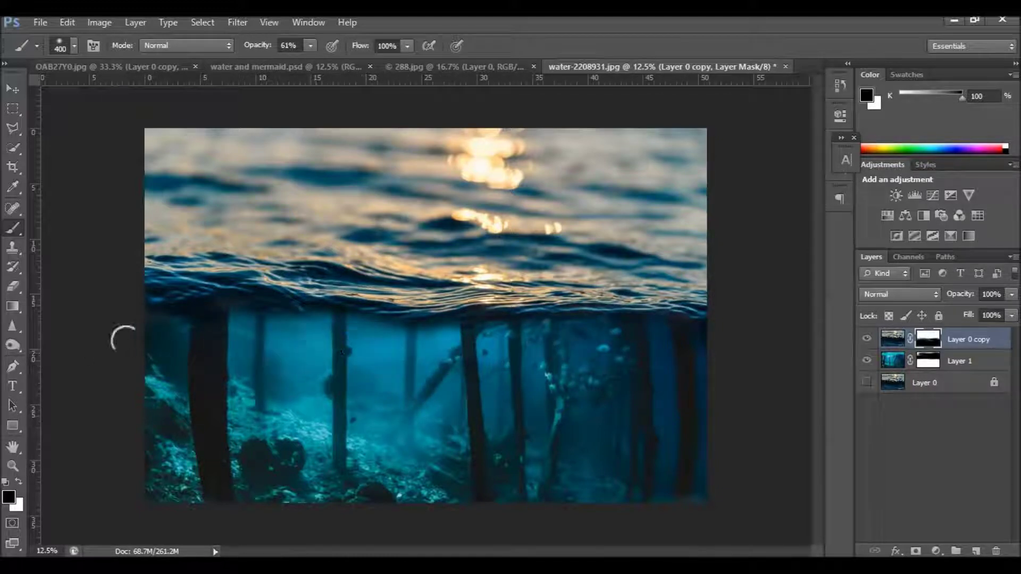
scroll(300, 343, up, 1)
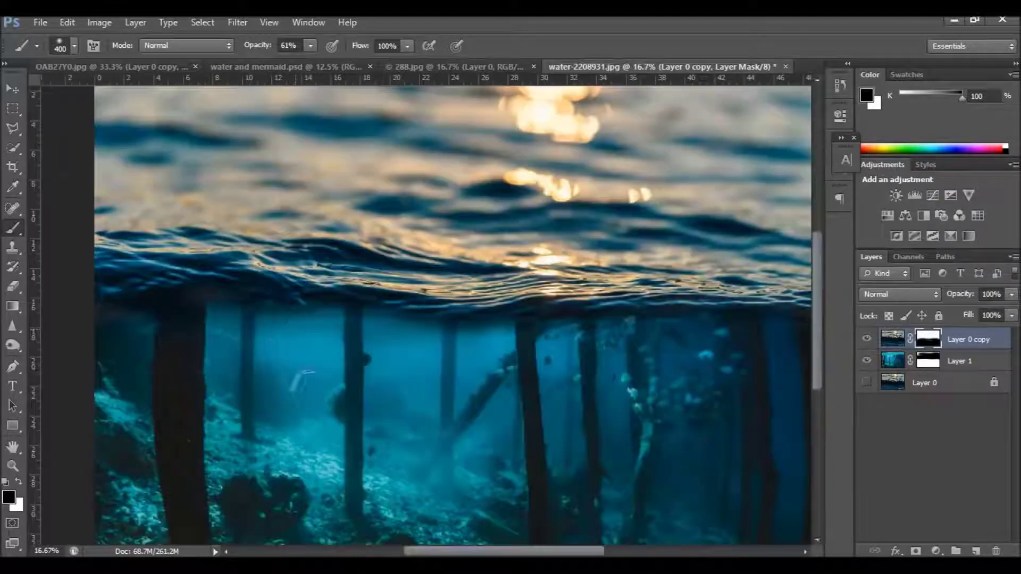
drag(255, 49, 242, 50)
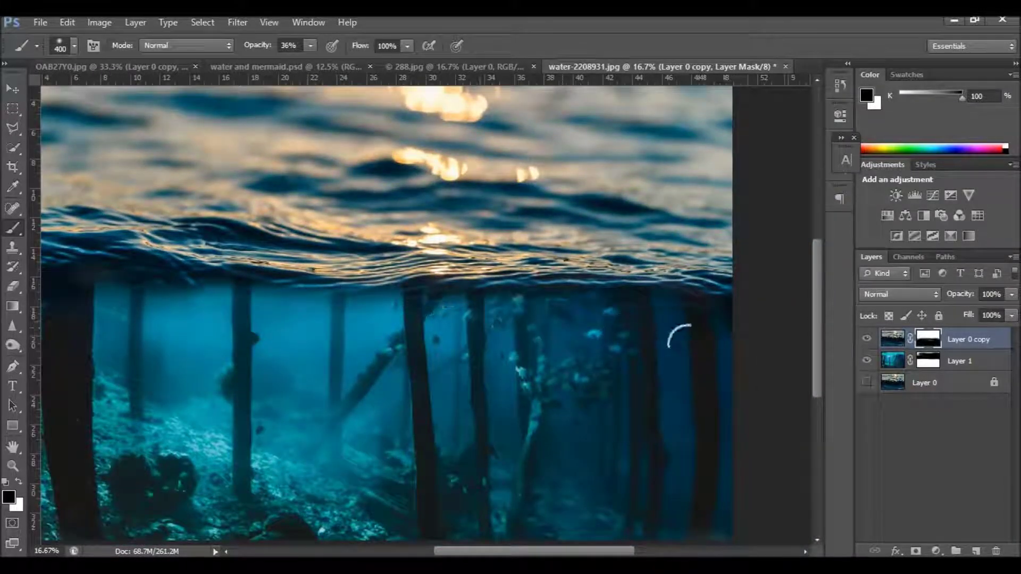
scroll(340, 300, right, 3)
scroll(487, 330, up, 1)
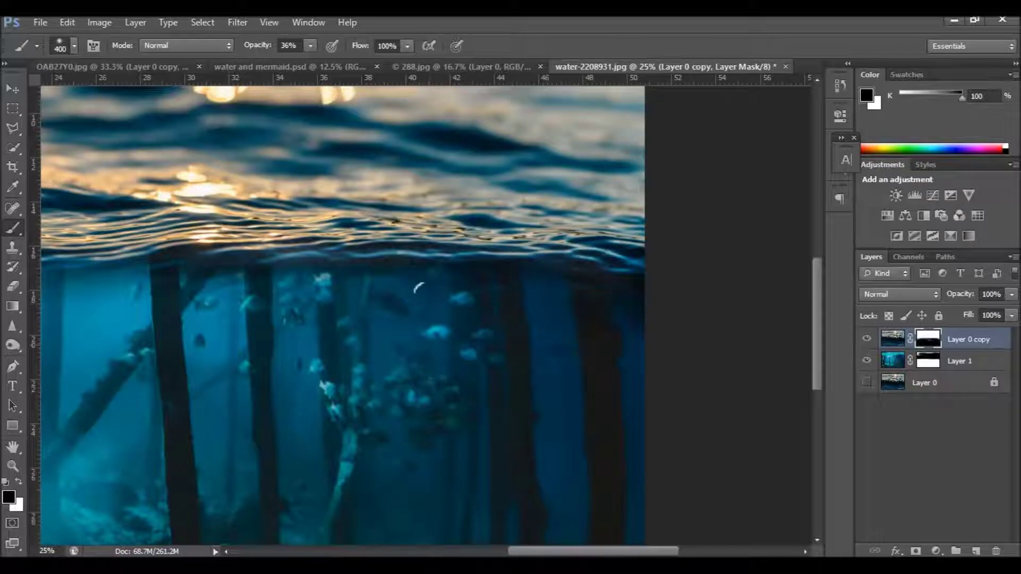
scroll(527, 376, left, 3)
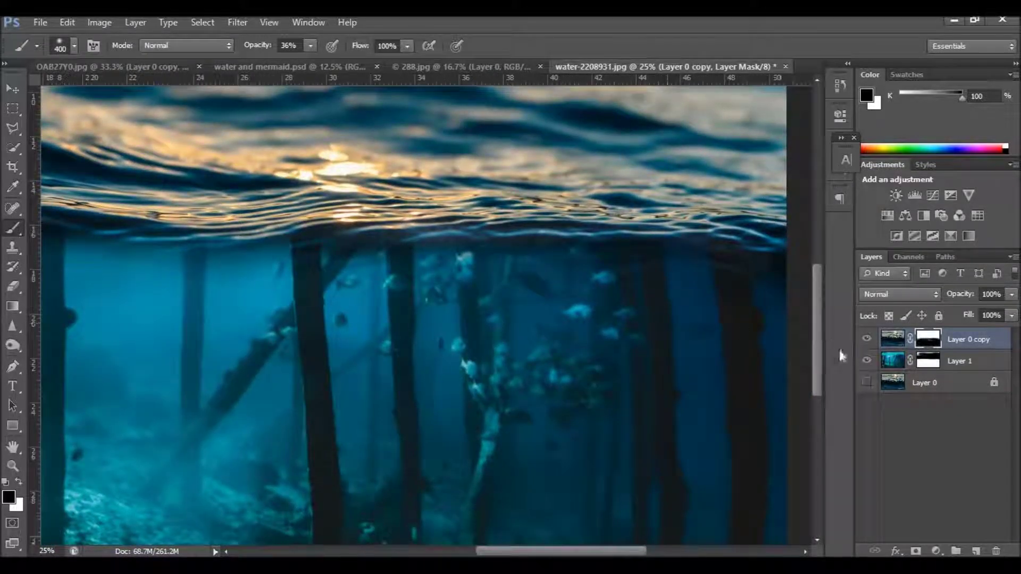
Step: Paint white across the waterline on Layer 1's mask and zoom out to see the whole image
click(926, 363)
key(alt+bracketright)
click(927, 363)
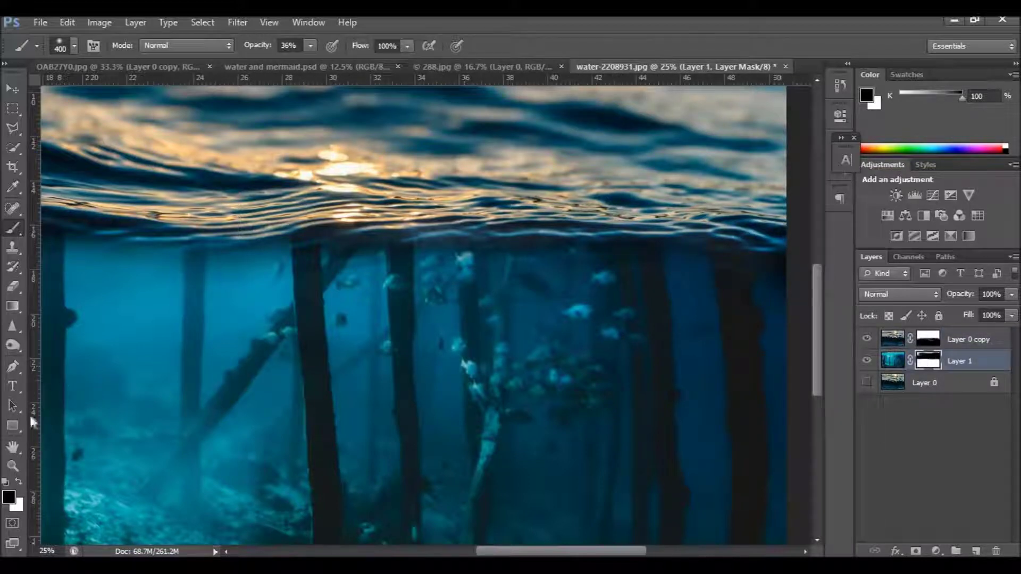
click(18, 482)
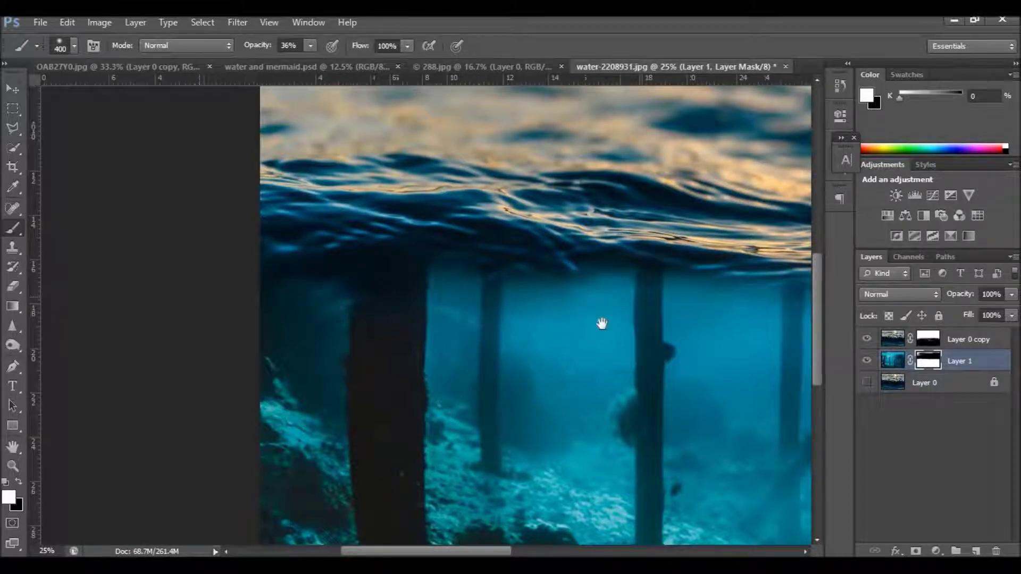
drag(601, 322, 150, 323)
drag(749, 305, 432, 307)
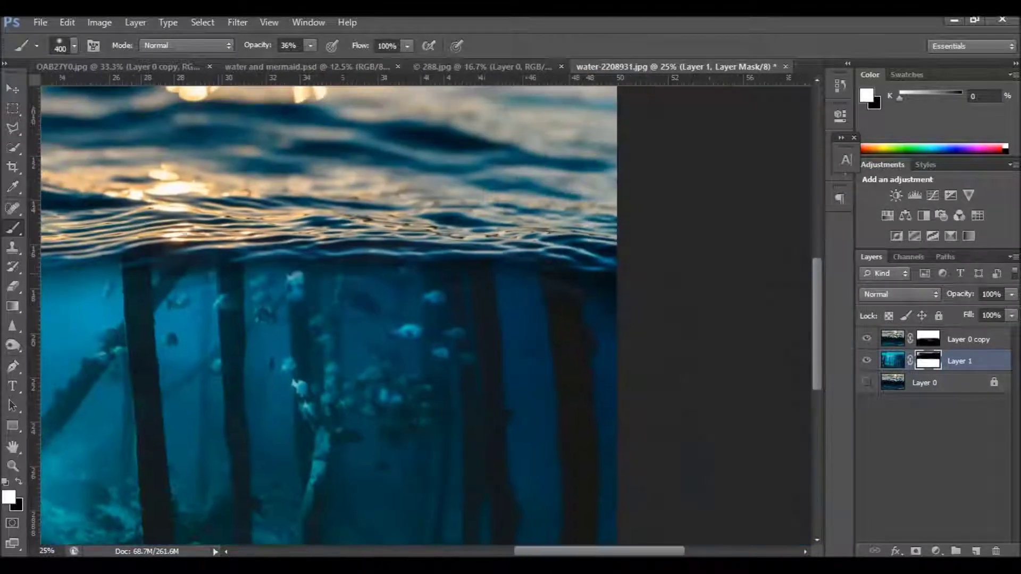
alt+click(459, 333)
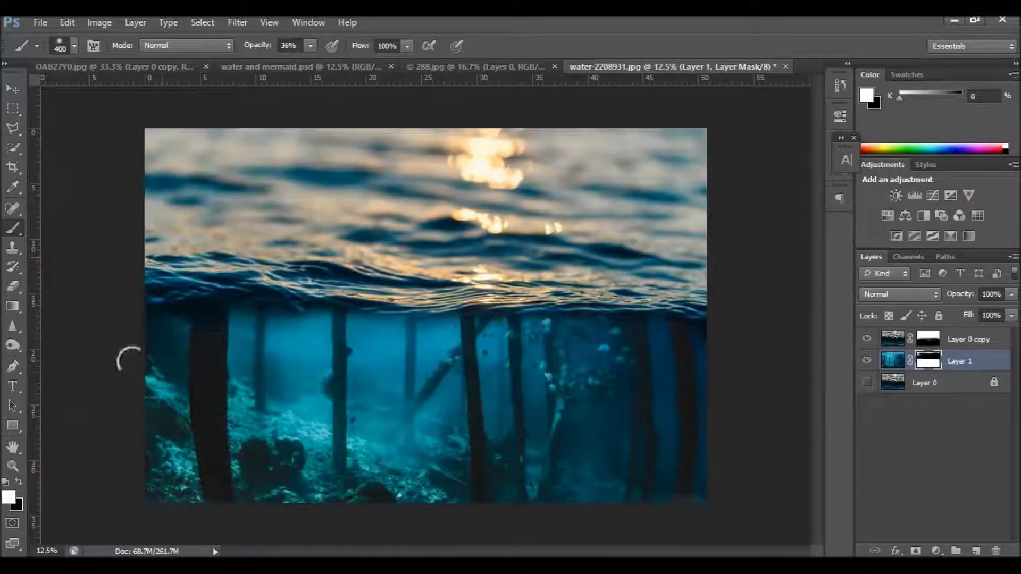
click(13, 89)
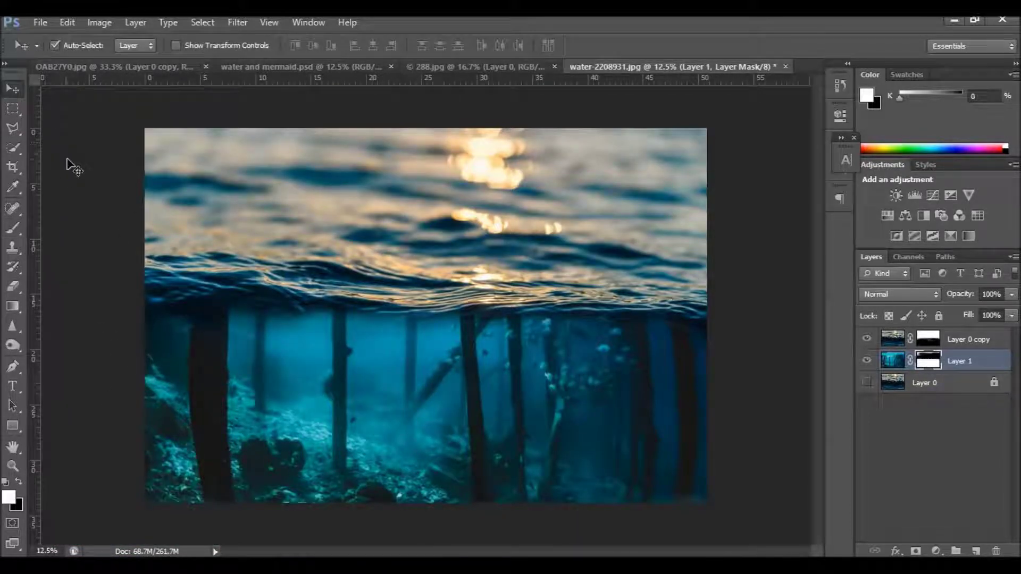
click(68, 165)
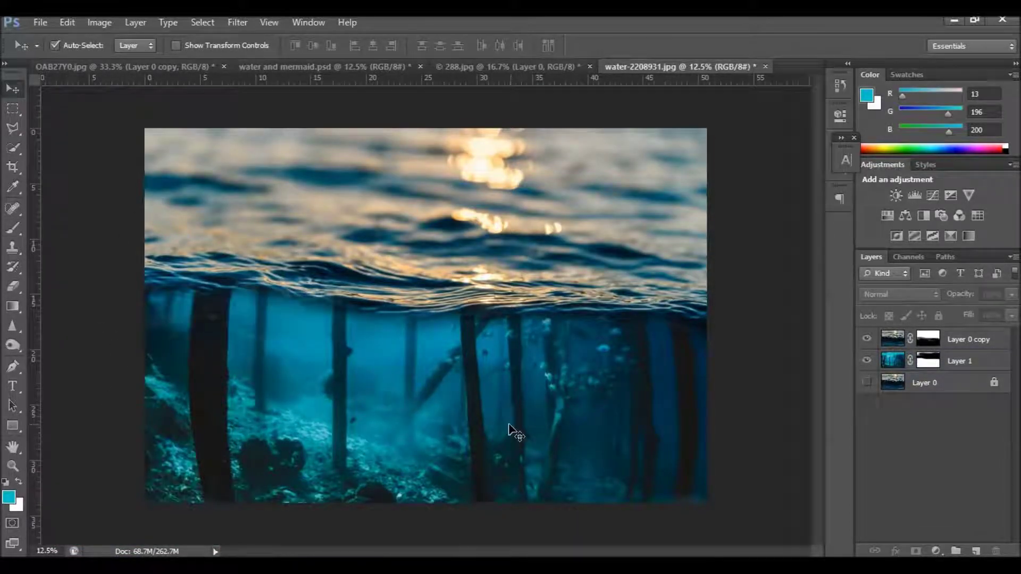
click(896, 342)
click(886, 404)
click(400, 303)
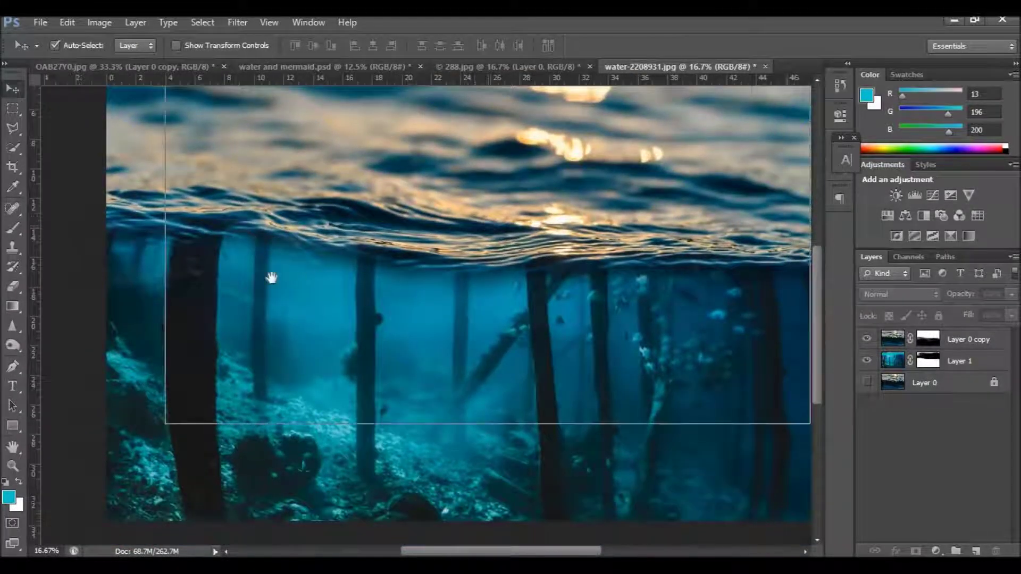
click(269, 274)
mouse_move(611, 255)
mouse_down()
mouse_move(568, 257)
mouse_move(360, 331)
mouse_move(605, 331)
mouse_up()
drag(486, 397, 585, 532)
mouse_move(468, 208)
mouse_down()
mouse_move(547, 302)
mouse_move(320, 292)
mouse_up()
alt+click(422, 262)
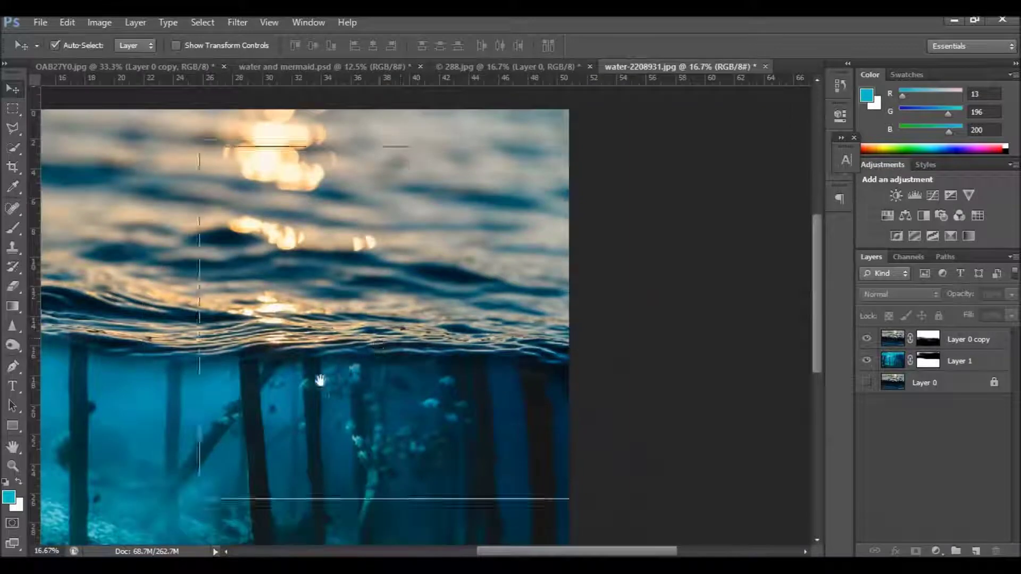
alt+click(379, 345)
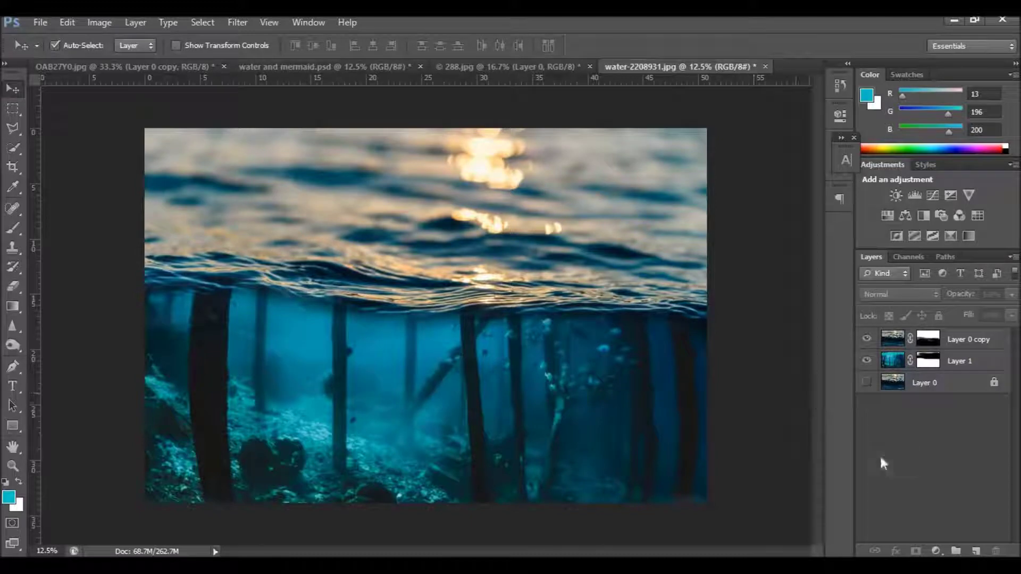
Step: Add a Color Lookup adjustment layer set to the HorrorBlue.3DL 3D LUT file
click(936, 552)
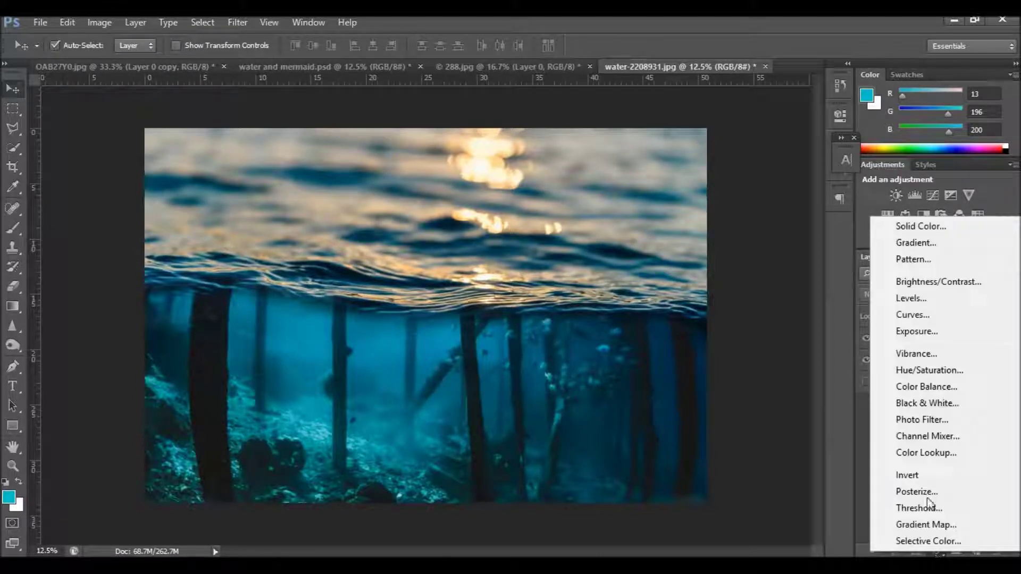
click(929, 458)
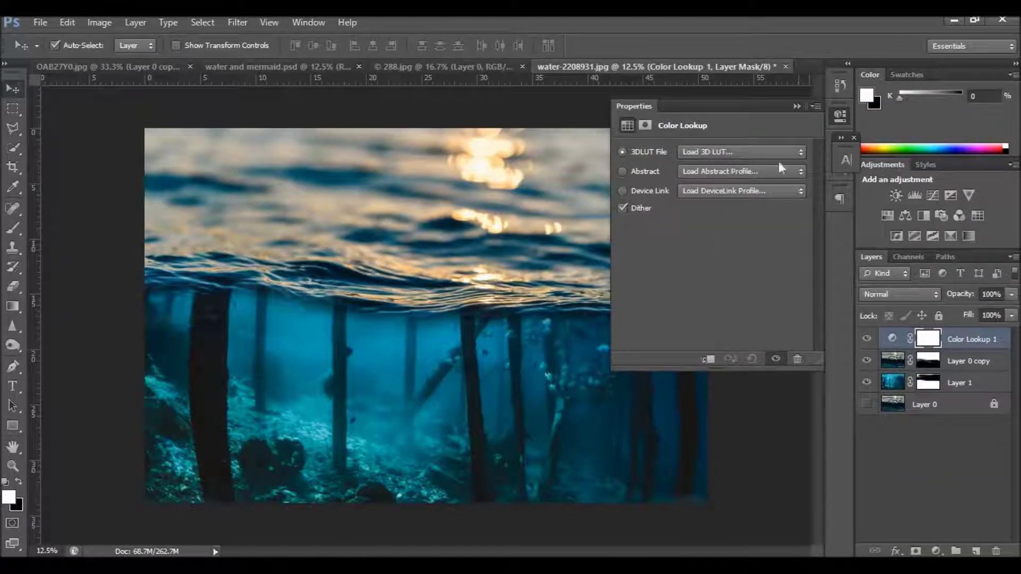
click(798, 155)
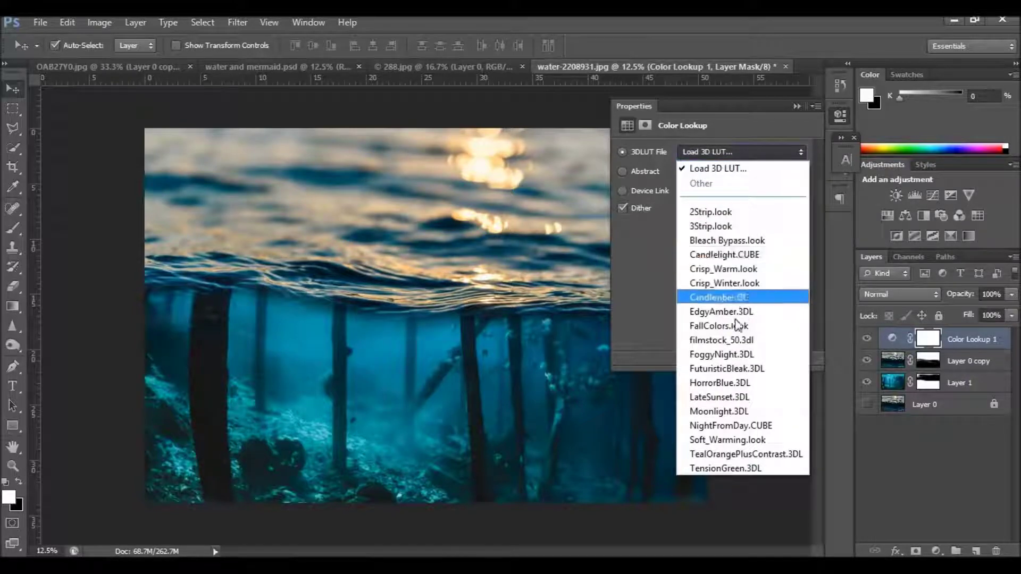
click(723, 383)
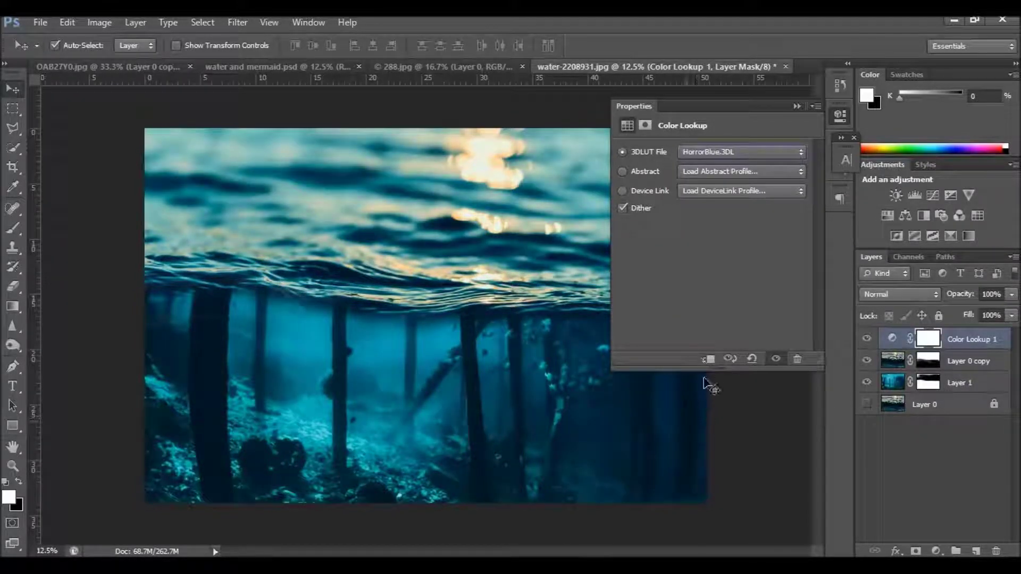
click(795, 106)
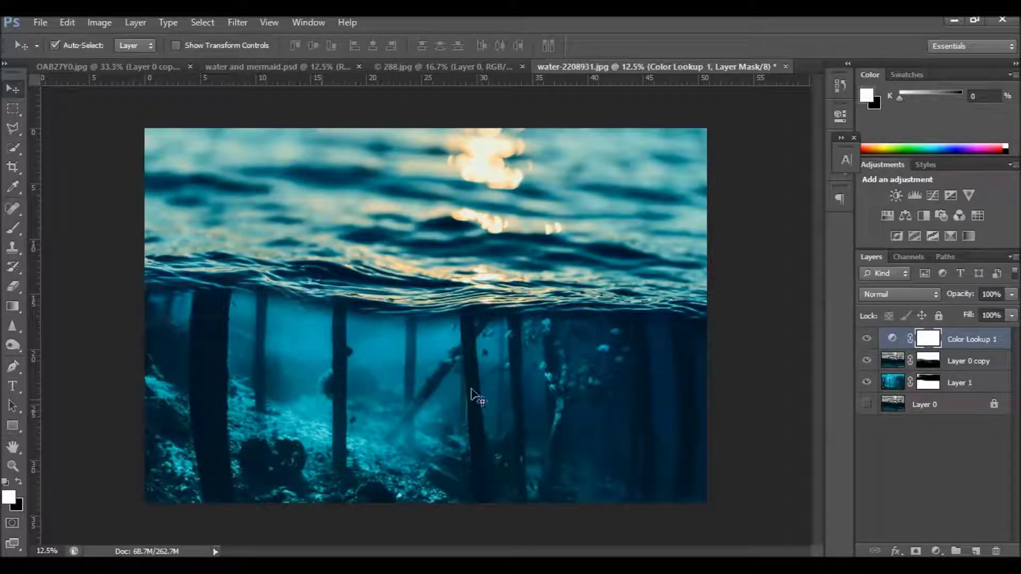
Step: Select the Color Lookup adjustment itself and inspect the tinted water under the pier
click(953, 343)
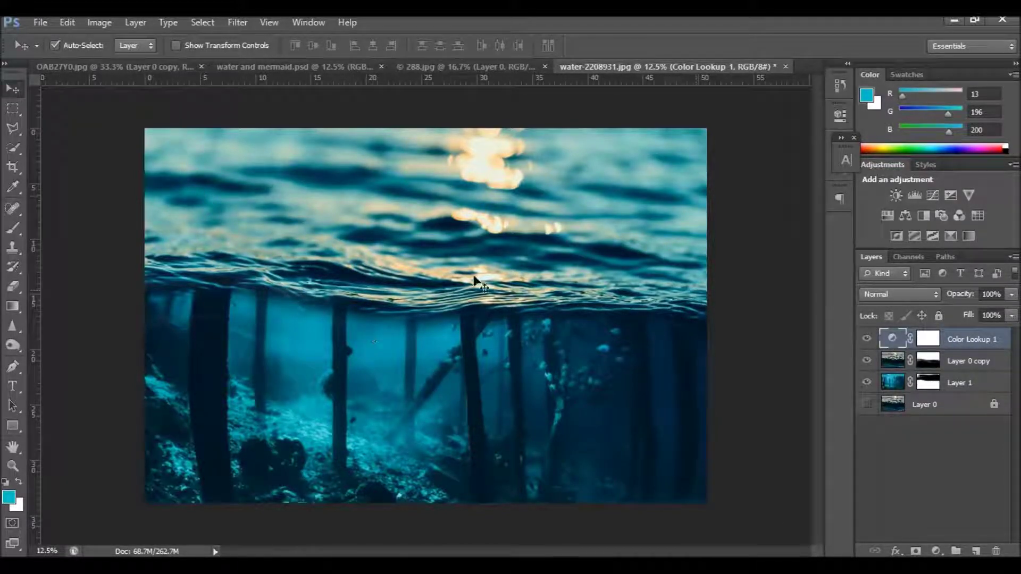
scroll(477, 282, up, 1)
mouse_move(412, 234)
mouse_down()
mouse_move(413, 367)
mouse_move(456, 285)
mouse_up()
scroll(456, 290, down, 1)
scroll(455, 291, up, 1)
drag(455, 339, 453, 299)
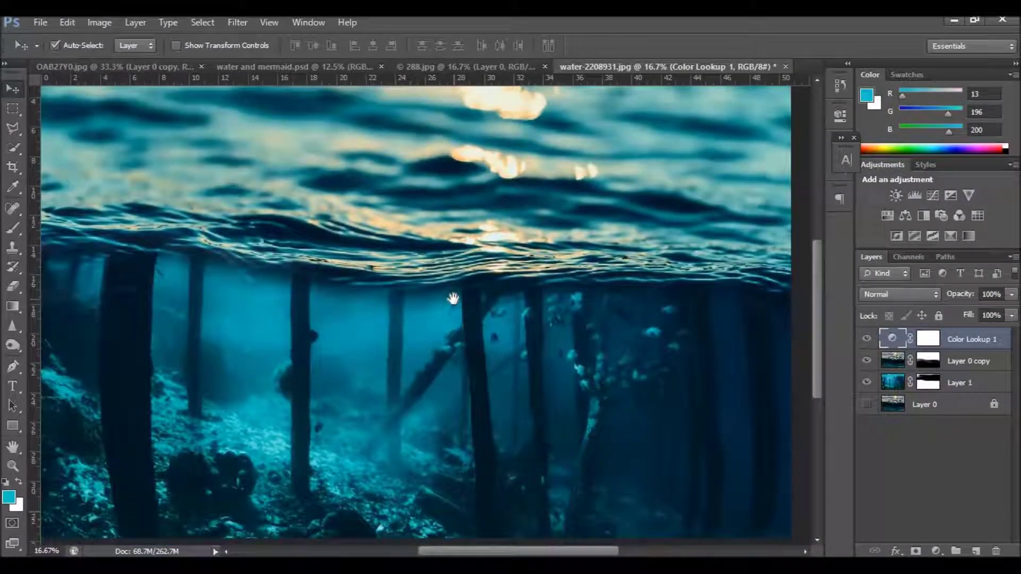
scroll(455, 301, down, 1)
scroll(456, 302, down, 1)
Step: Drag the woman cut-out from OAB27Y0.jpg into the pier scene underwater
click(150, 66)
scroll(514, 259, up, 1)
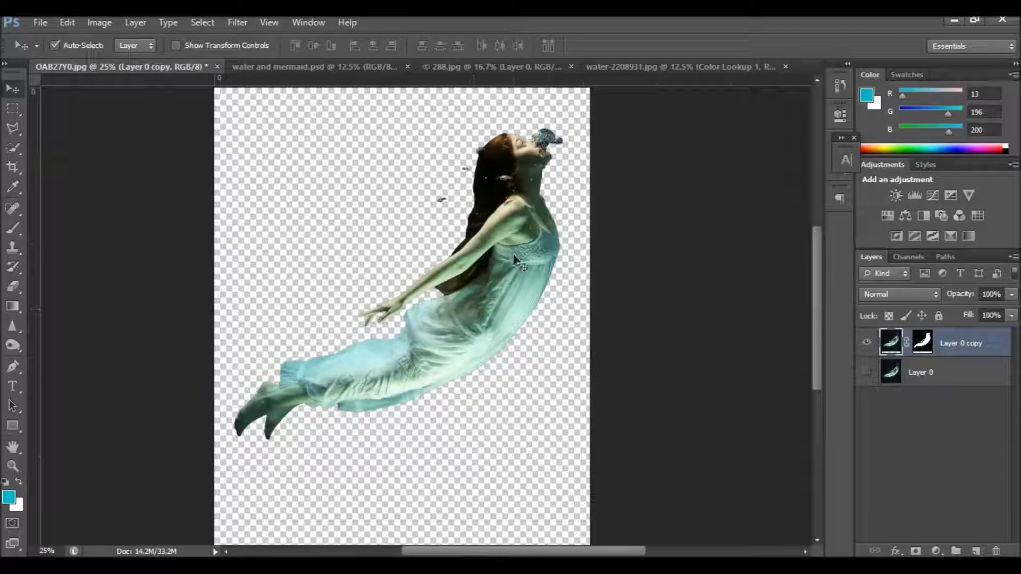
drag(509, 236, 509, 233)
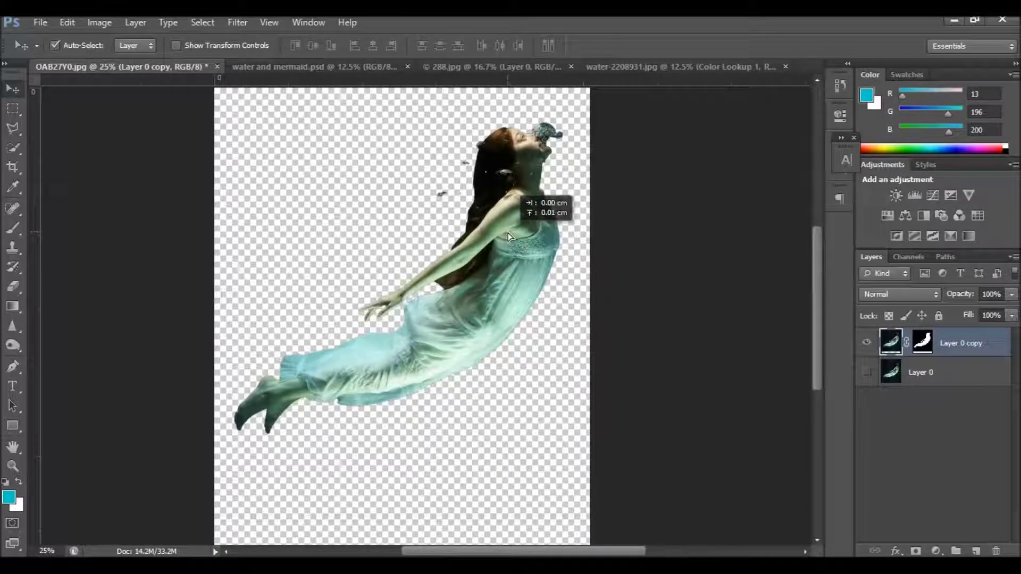
mouse_move(509, 233)
mouse_down()
mouse_move(495, 175)
mouse_move(461, 344)
mouse_up()
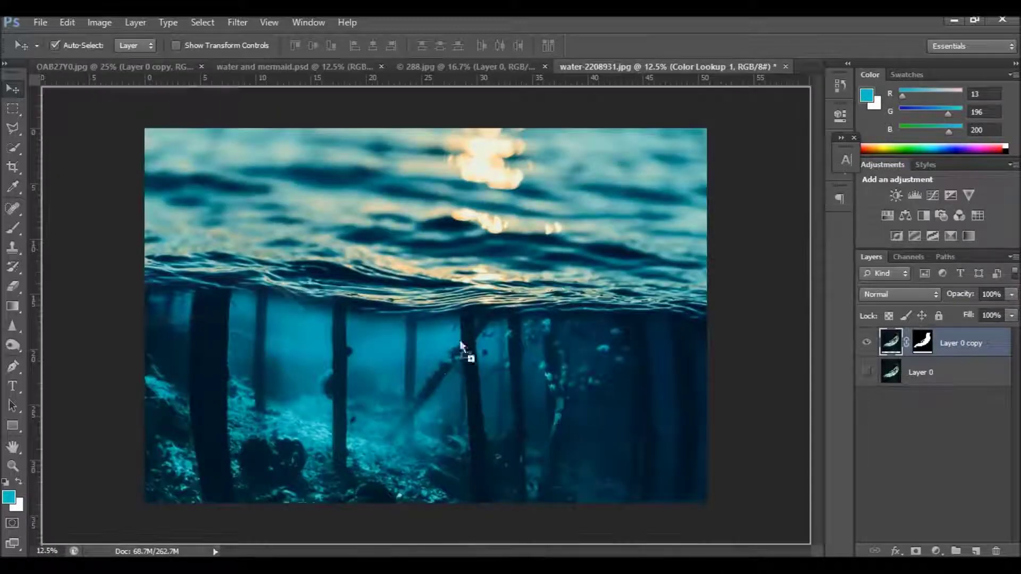
drag(461, 344, 427, 409)
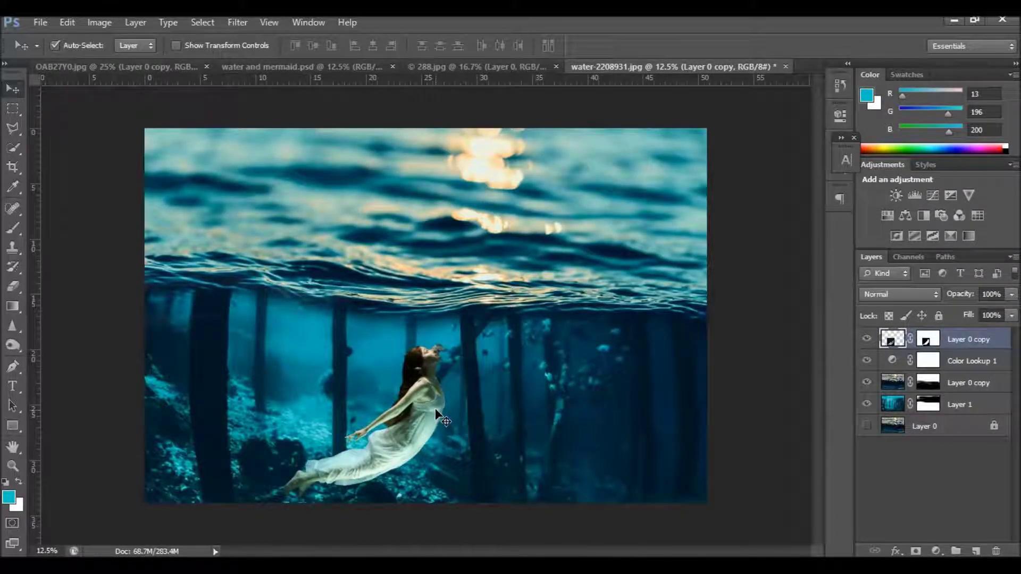
Step: Rotate the woman about 17° clockwise and nudge her under the water
key(ctrl+t)
drag(471, 288, 524, 313)
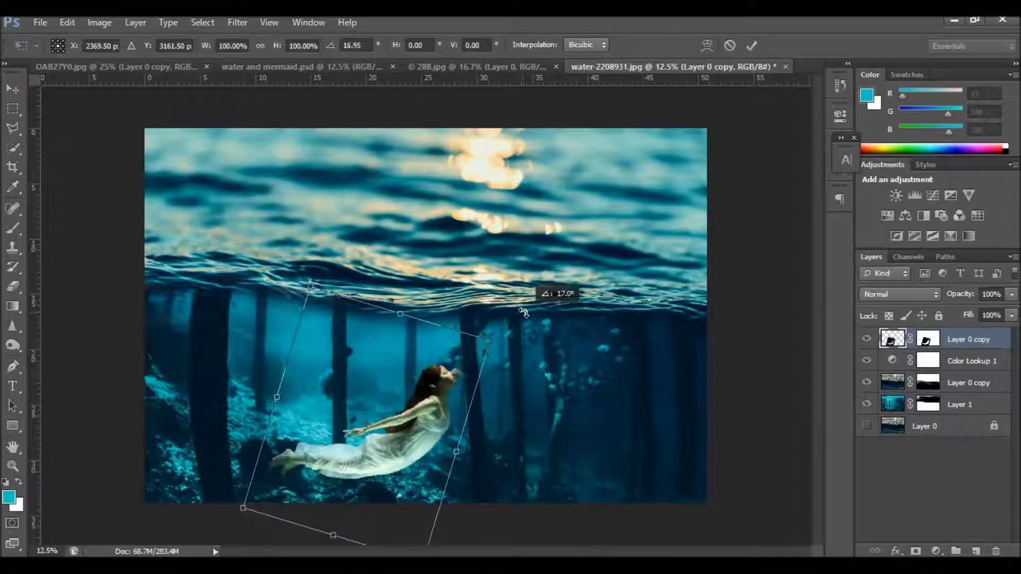
key(Return)
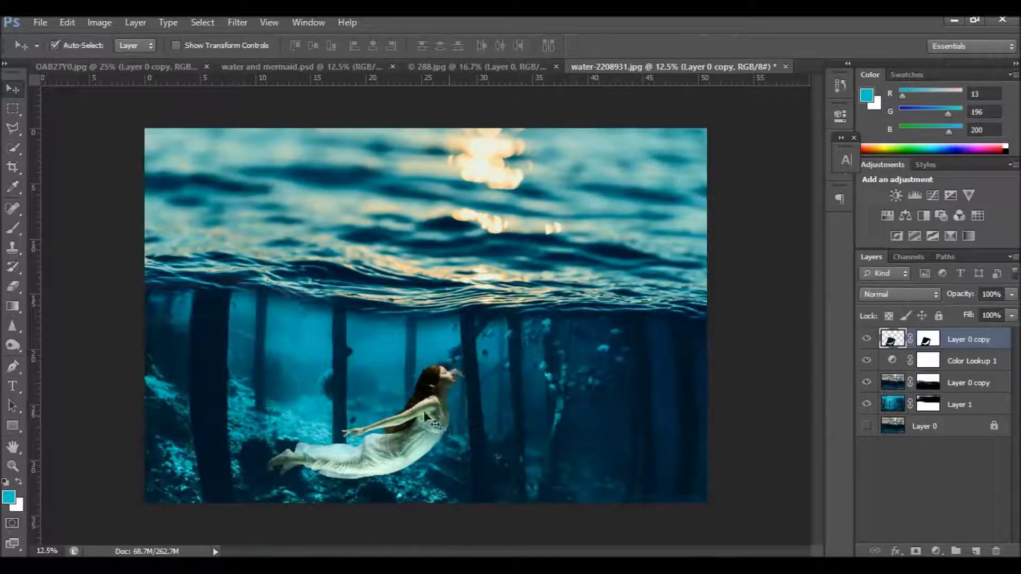
drag(435, 406, 442, 407)
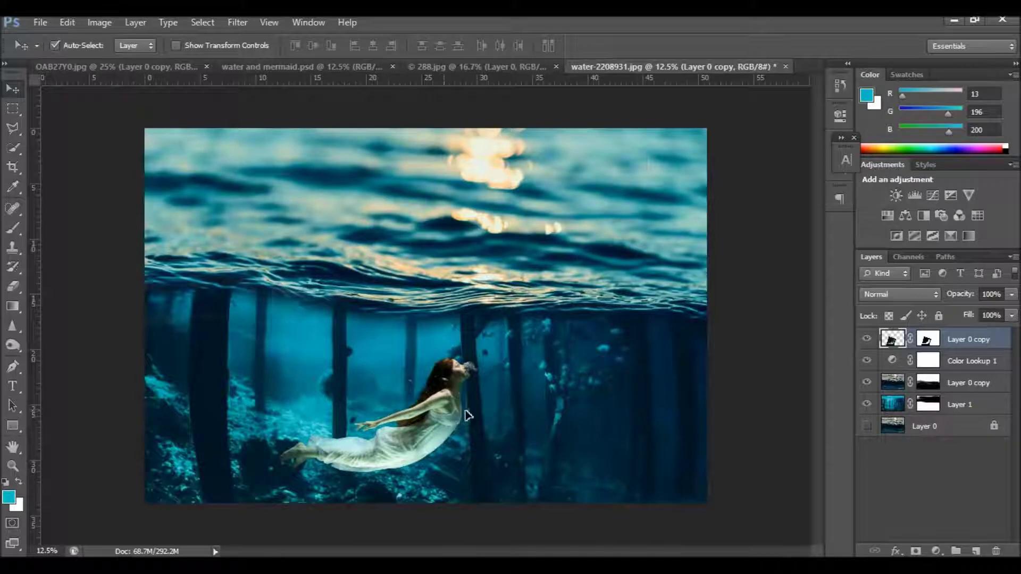
Step: Enlarge the woman to about 120% and shift her among the pilings
key(ctrl+t)
drag(503, 279, 529, 250)
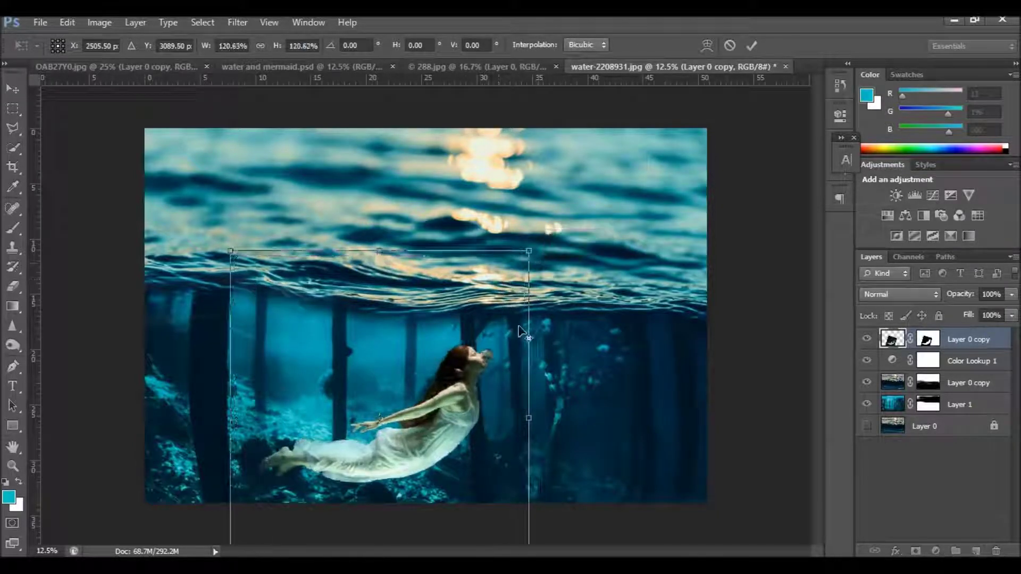
key(Return)
drag(454, 408, 478, 408)
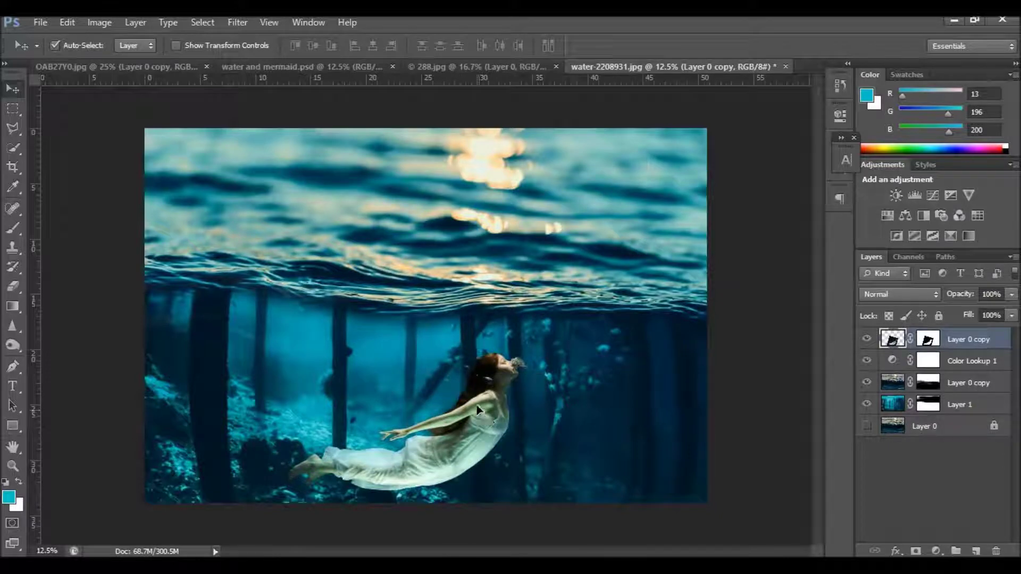
click(928, 340)
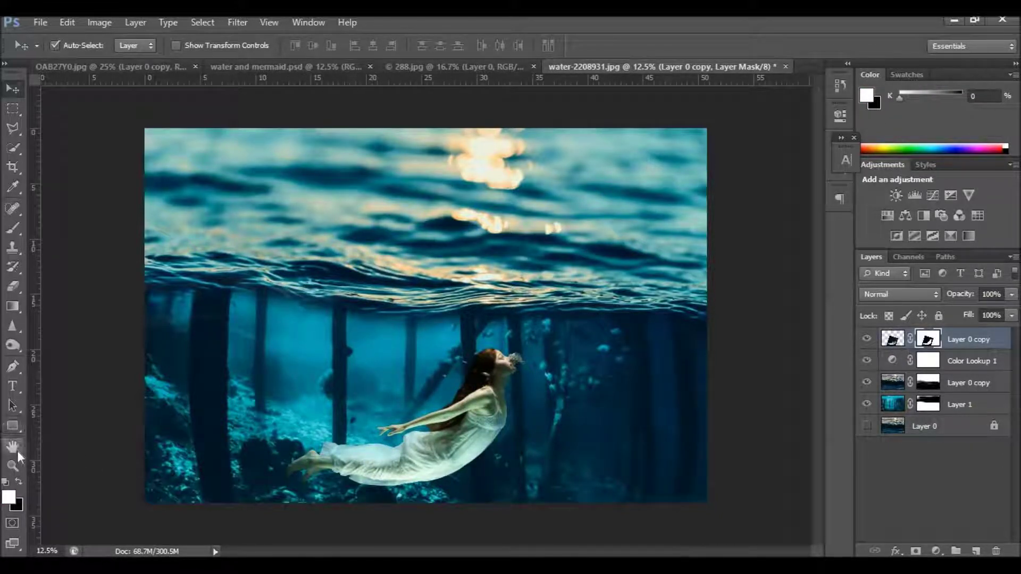
Step: Make black the painting colour and add an empty Layer 2 at the top
scroll(365, 429, up, 1)
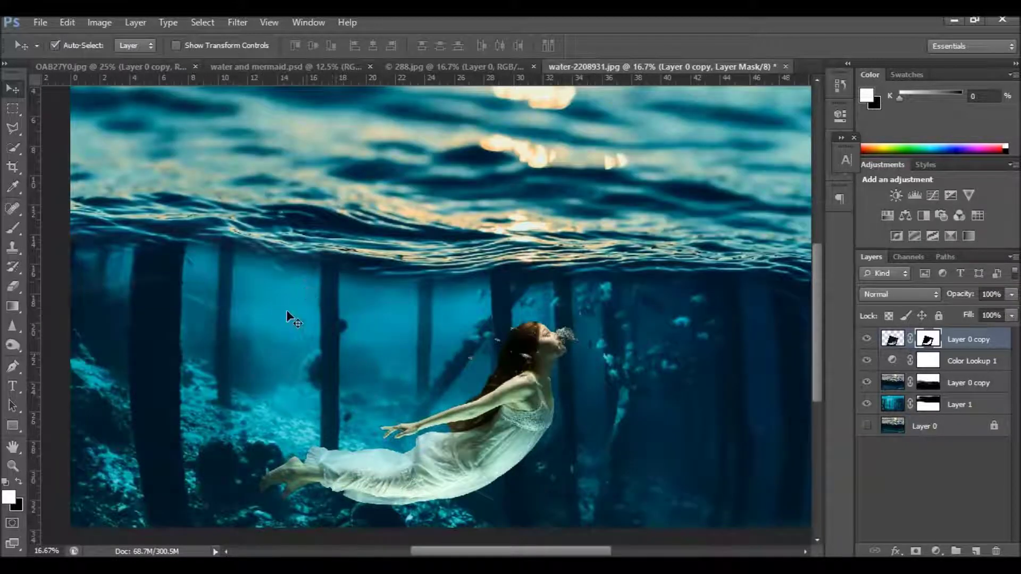
drag(402, 446, 399, 414)
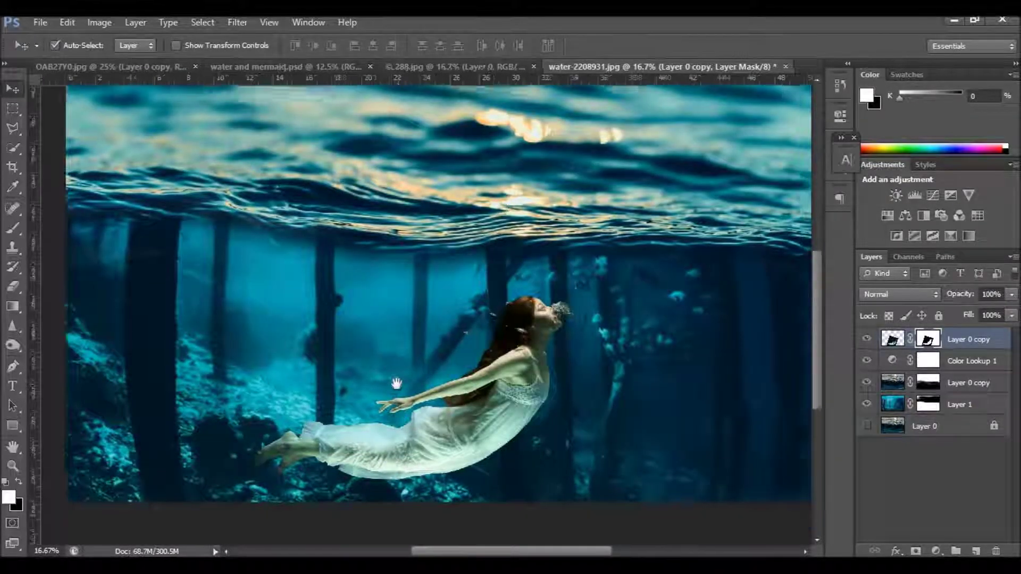
key(x)
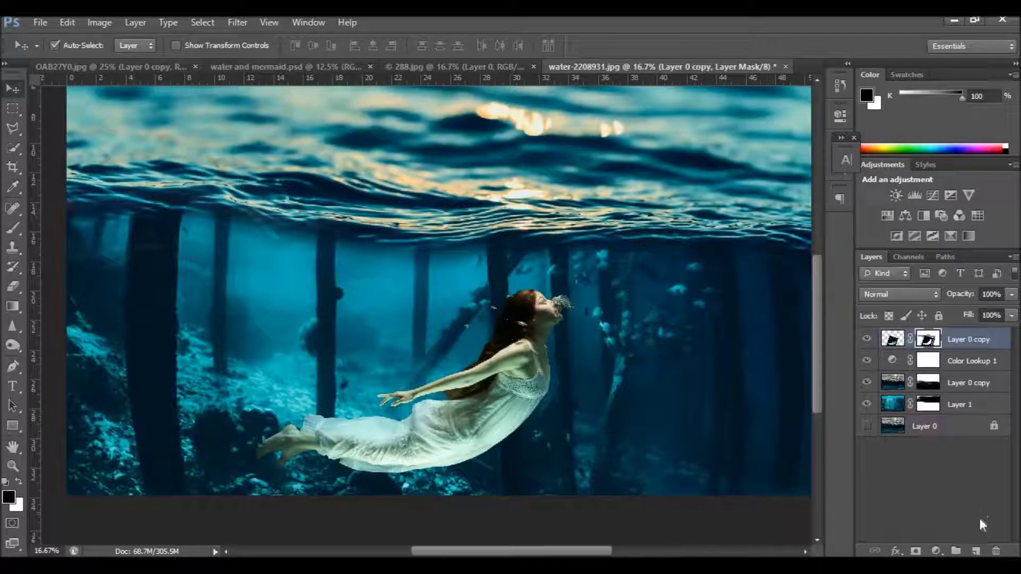
click(975, 553)
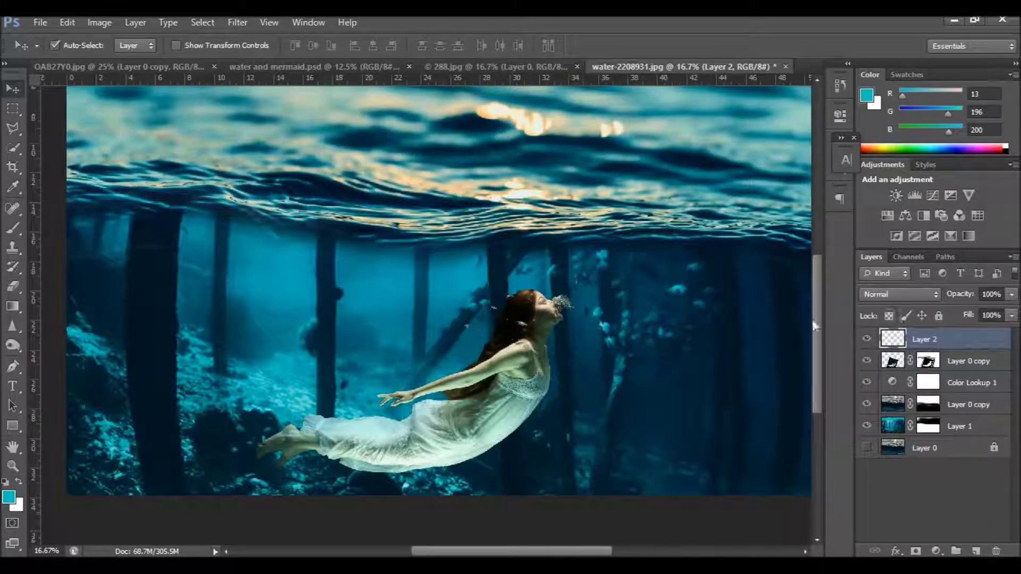
Step: Set the Brush tool to the 3168 textured tip, sized well down for bubbles
click(15, 234)
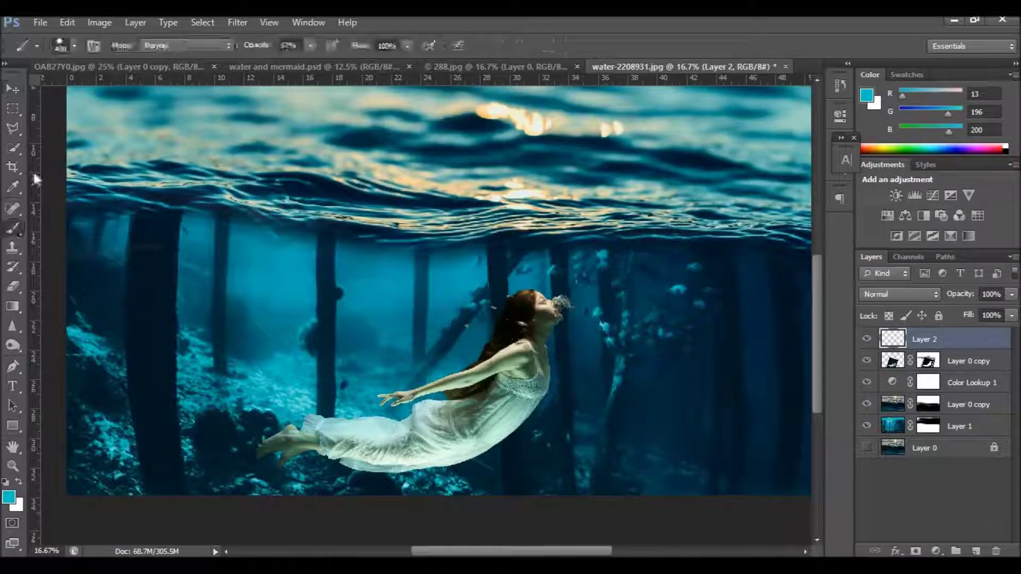
click(72, 49)
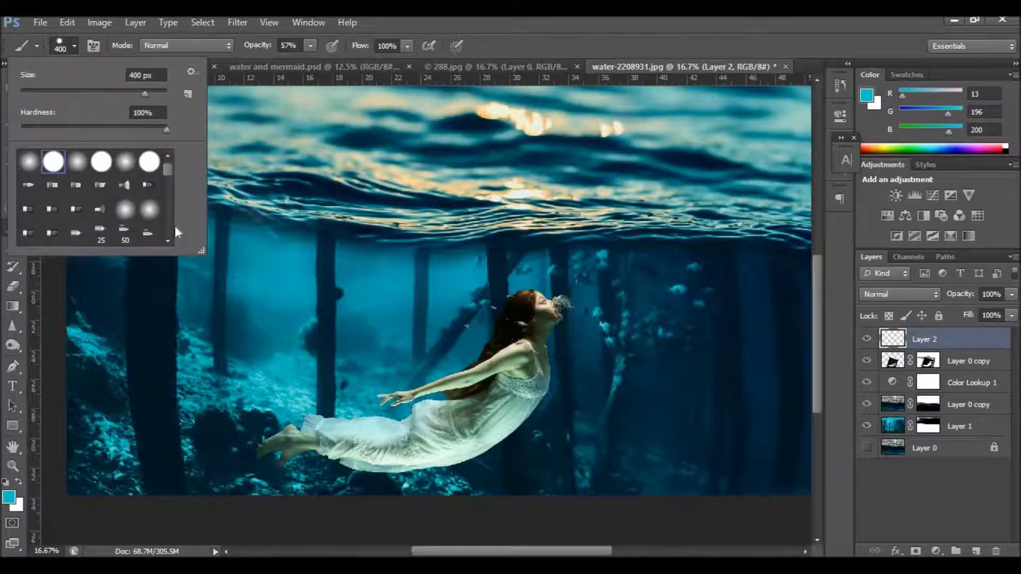
scroll(177, 233, down, 15)
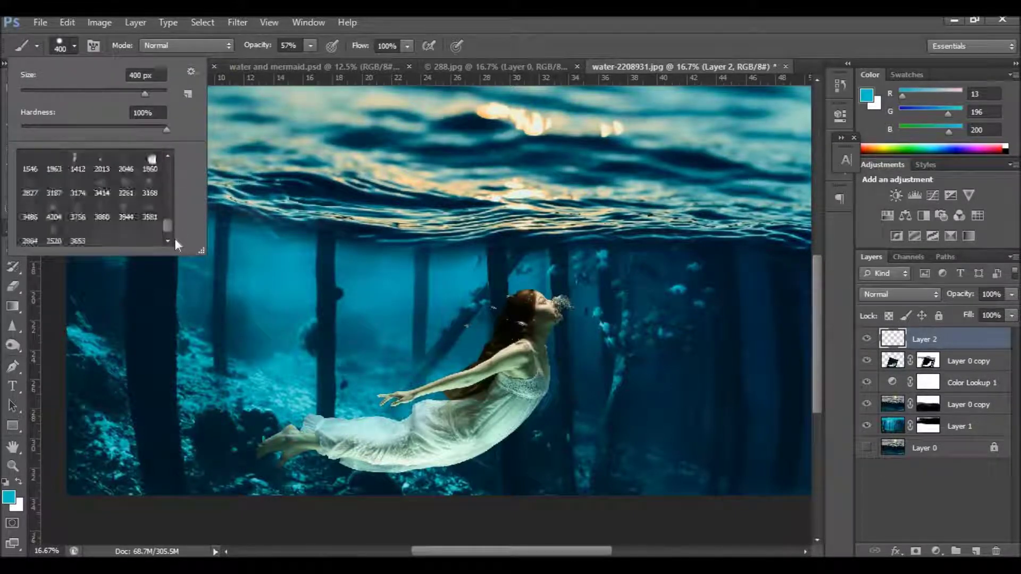
click(150, 191)
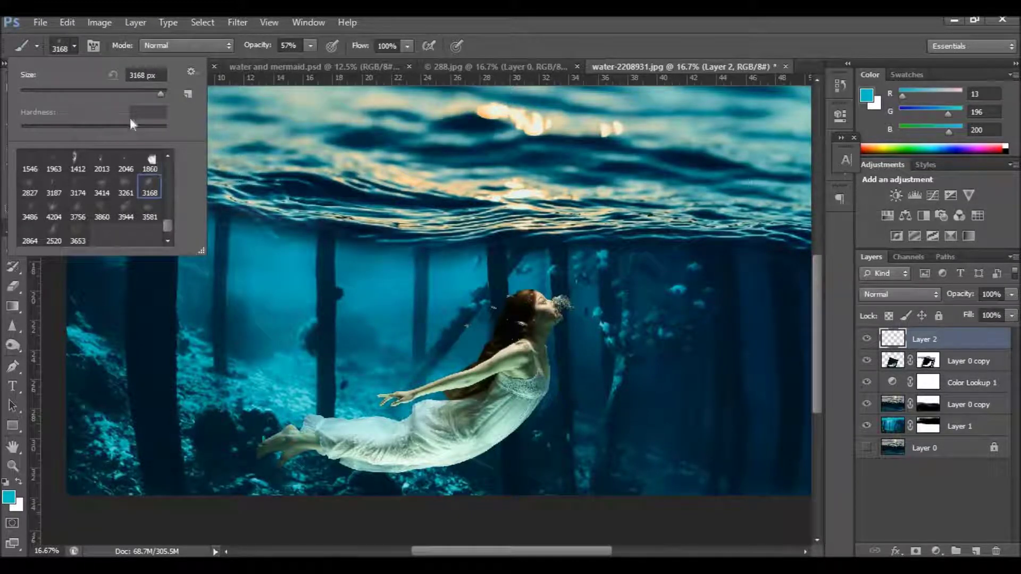
drag(150, 95, 81, 93)
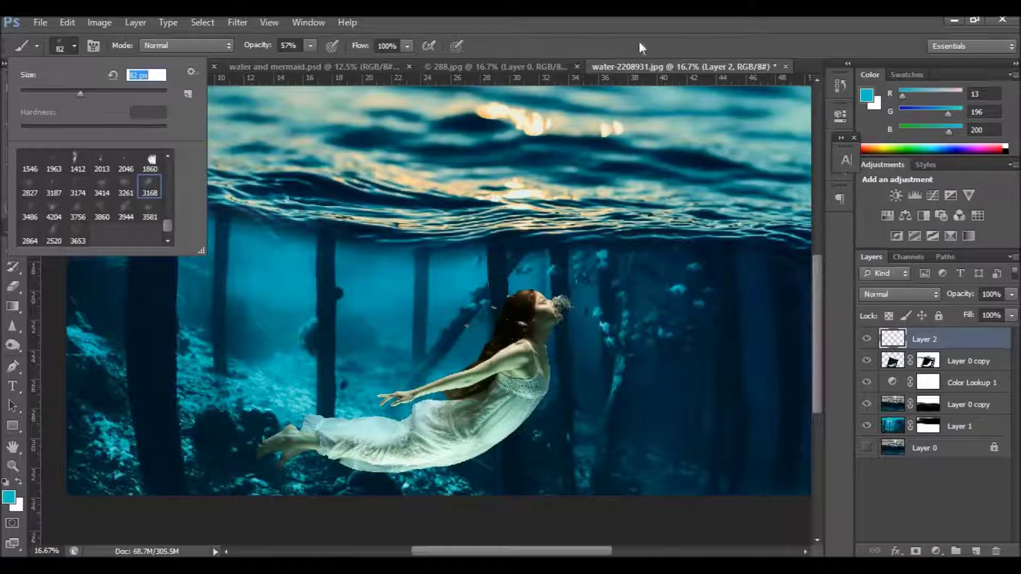
key(Return)
key(bracketright)
key(bracketright)
key(bracketright)
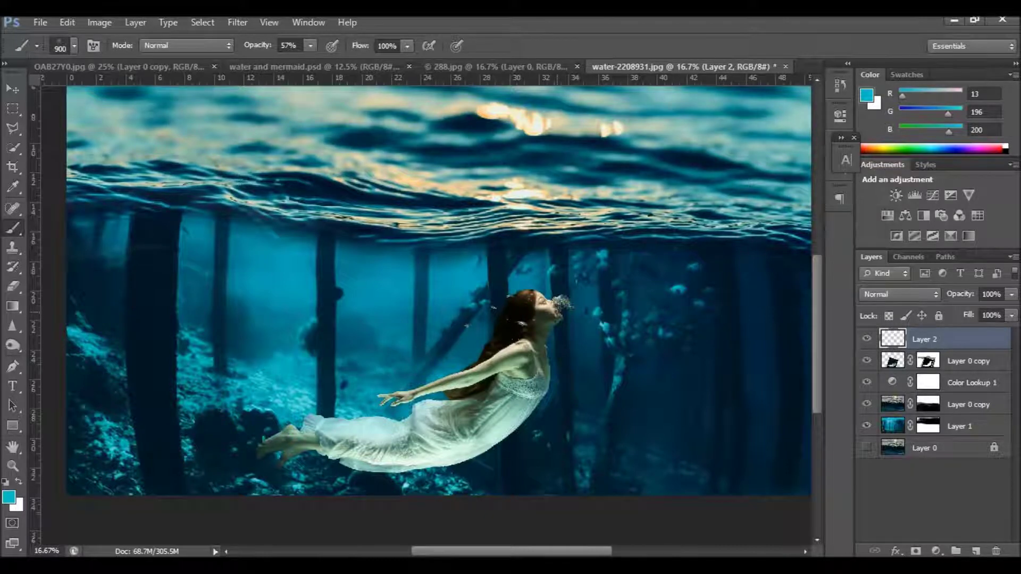
Step: Zoom in on the woman and paint teal bubbles near her feet
scroll(439, 292, up, 1)
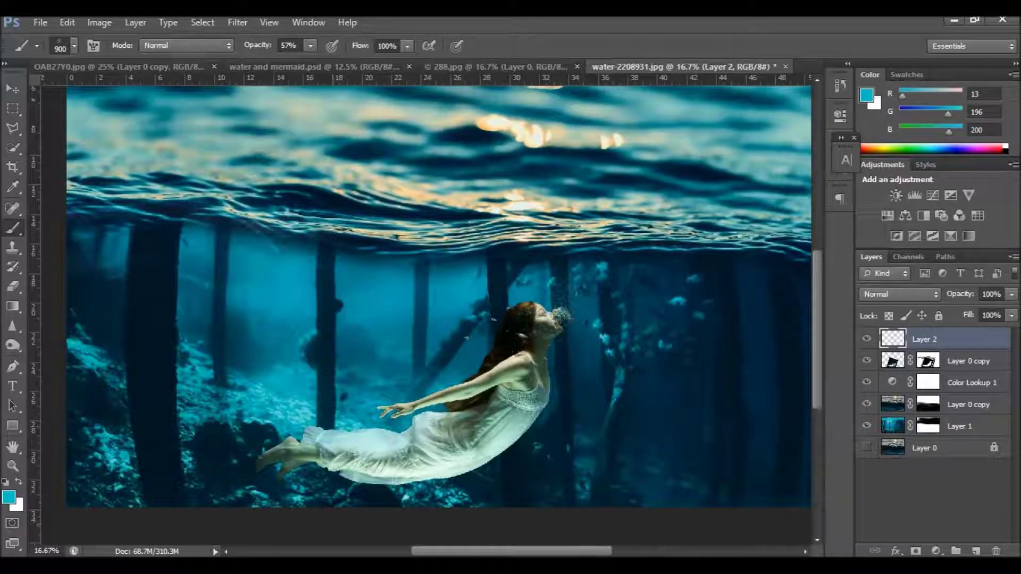
drag(250, 308, 614, 510)
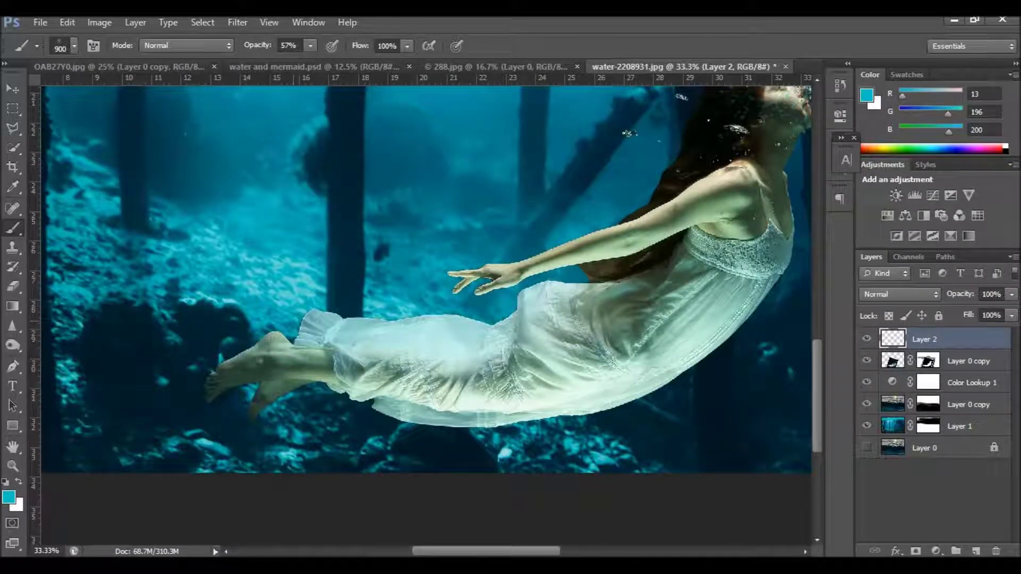
click(234, 333)
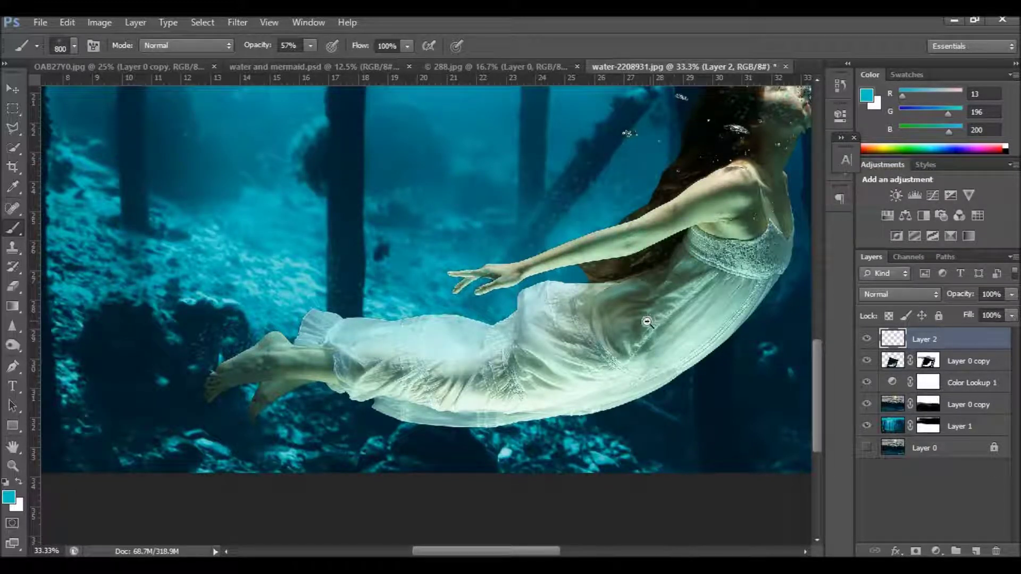
scroll(654, 318, down, 1)
drag(664, 287, 426, 287)
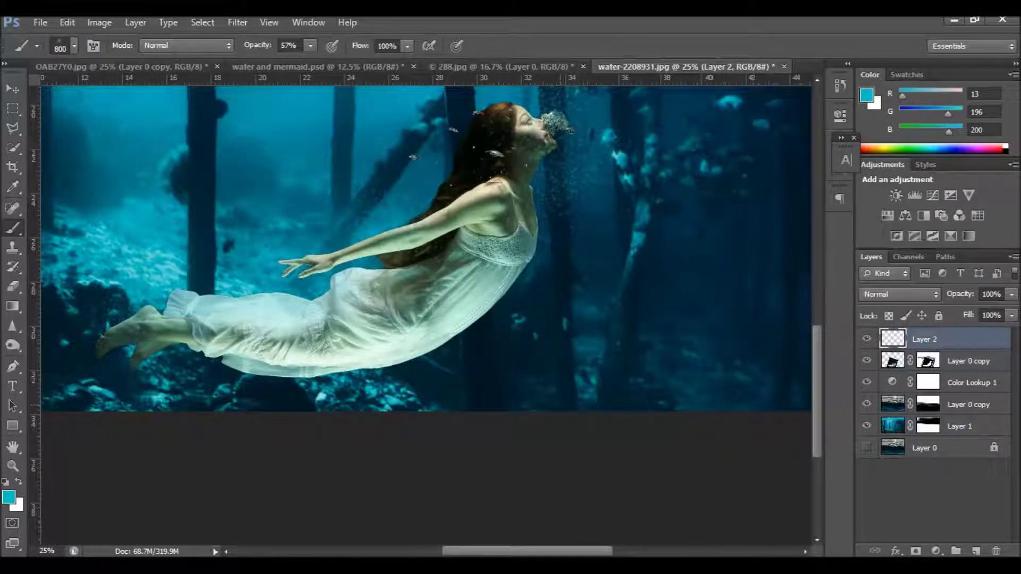
scroll(548, 266, up, 3)
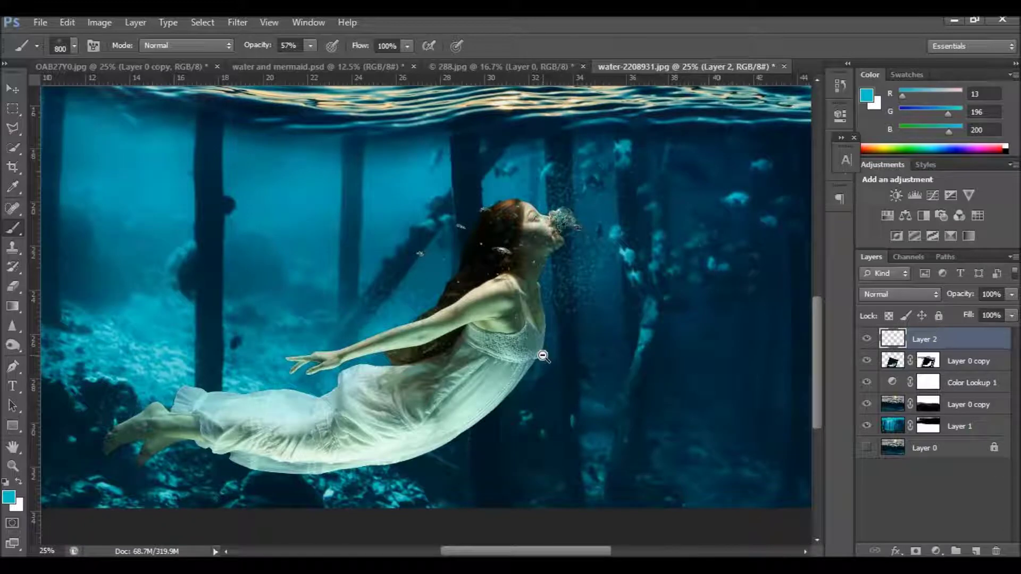
click(542, 356)
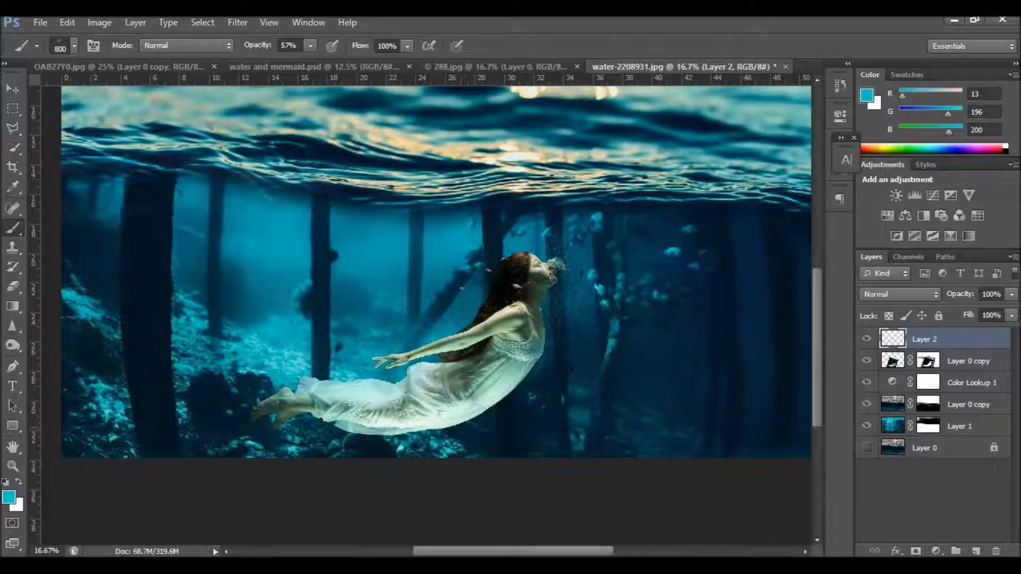
Step: Shrink the brush to 500 px, zoom out to the whole image, and switch to the Move tool
key(bracketleft)
key(bracketleft)
key(bracketleft)
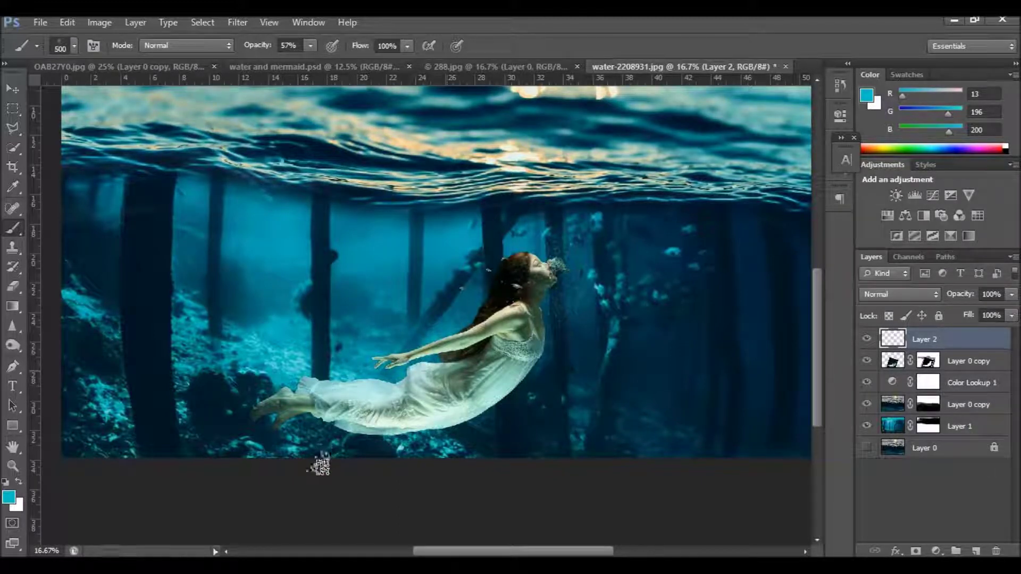
alt+click(467, 402)
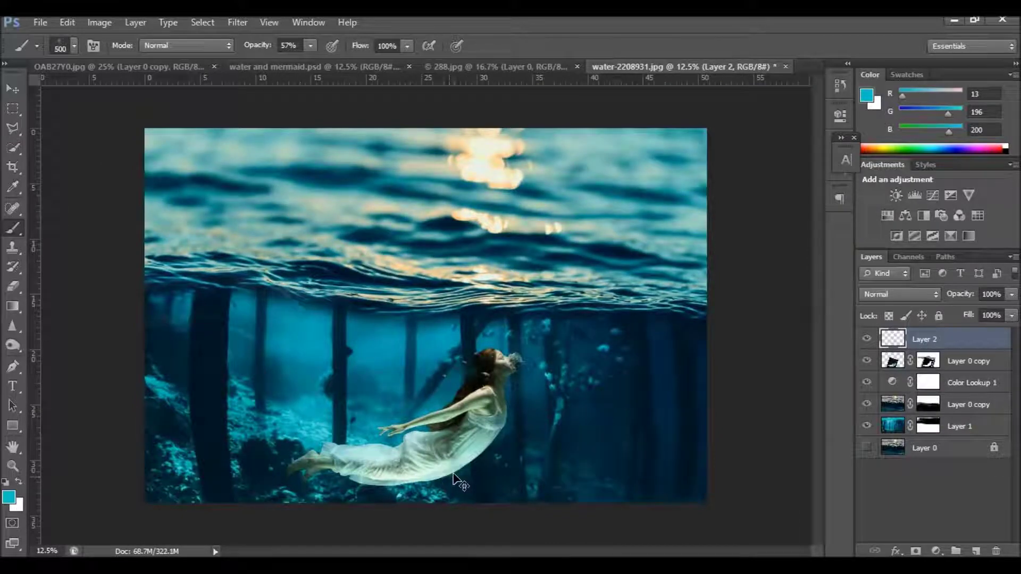
alt+click(423, 404)
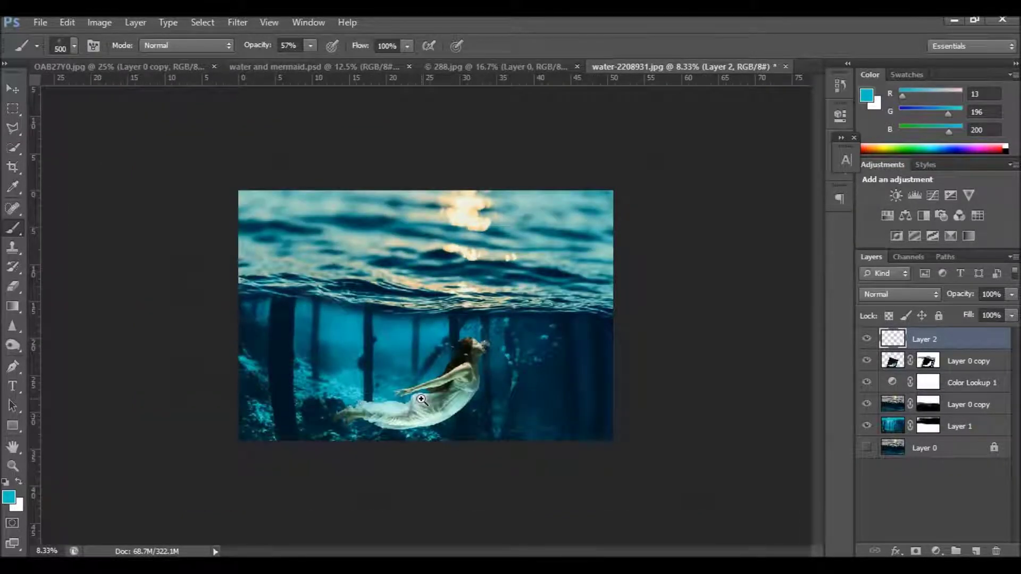
ctrl+click(421, 399)
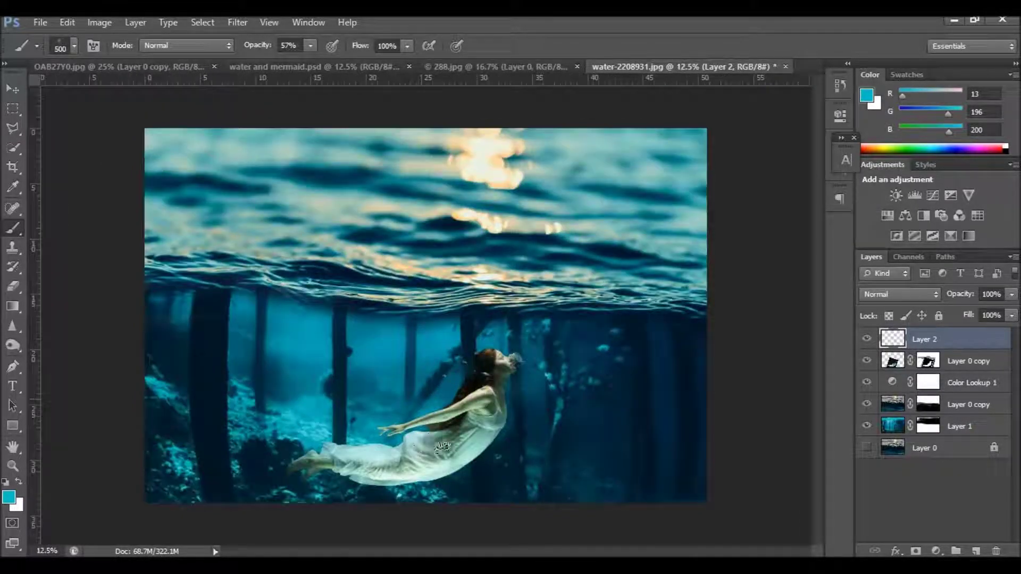
click(12, 88)
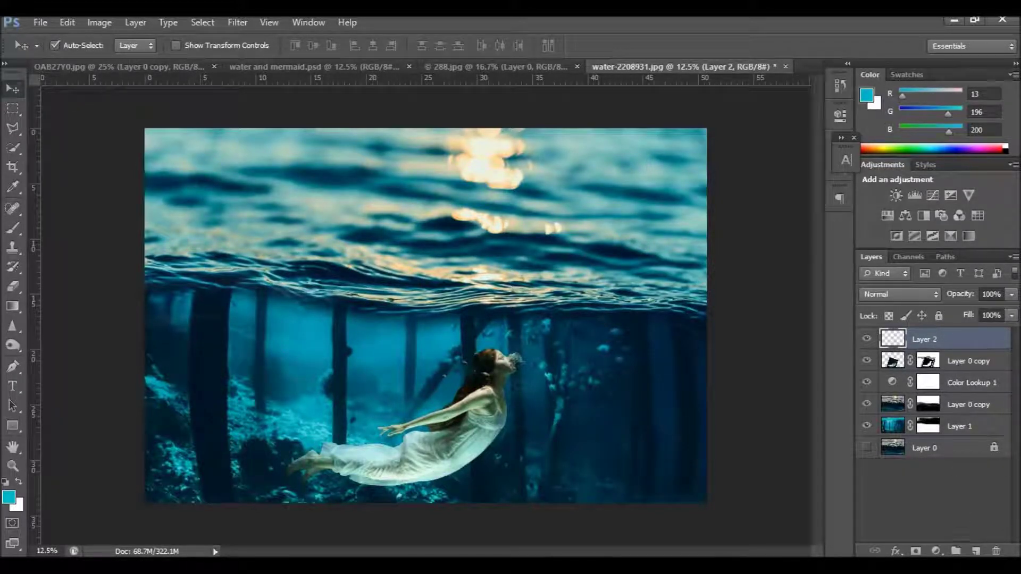
click(936, 552)
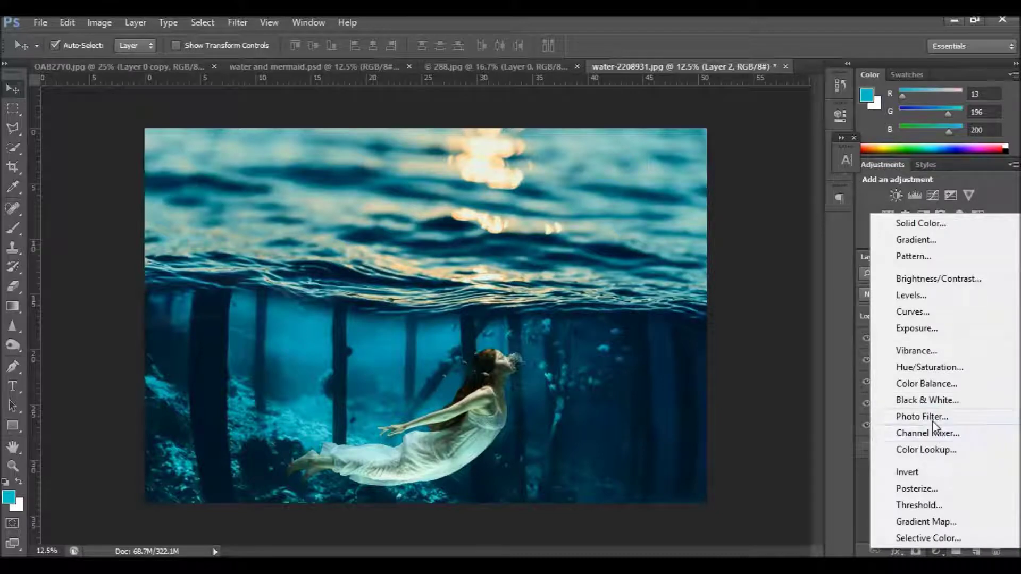
Step: Add a HorrorBlue.3DL Color Lookup clipped to Layer 2, then an empty Layer 3 above
click(928, 451)
click(758, 152)
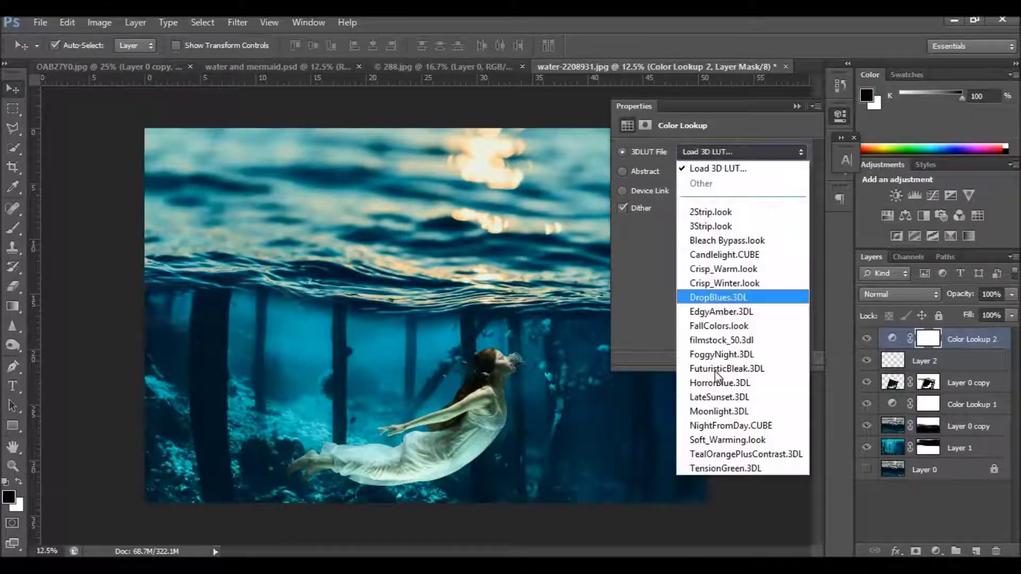
click(714, 382)
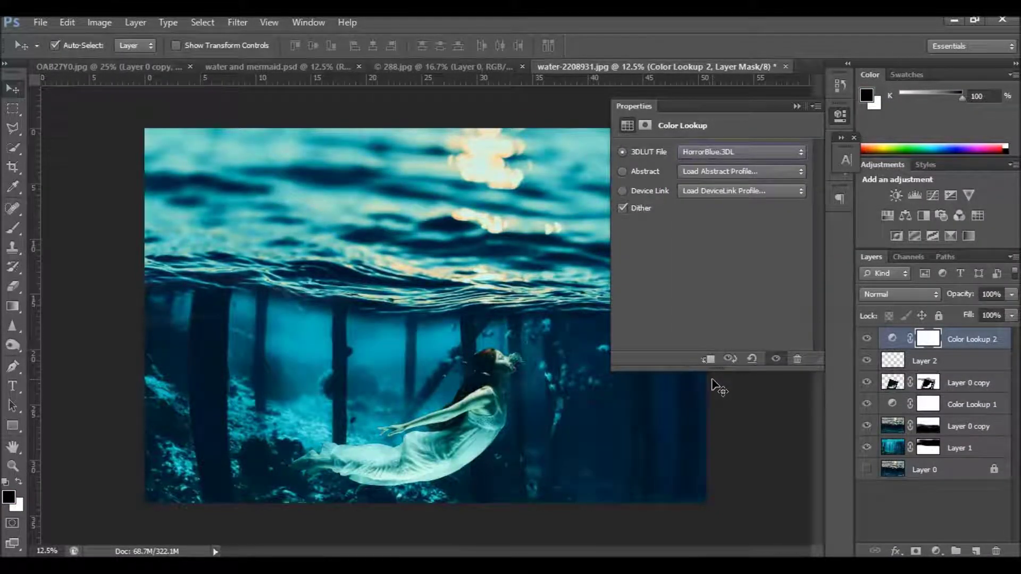
click(709, 360)
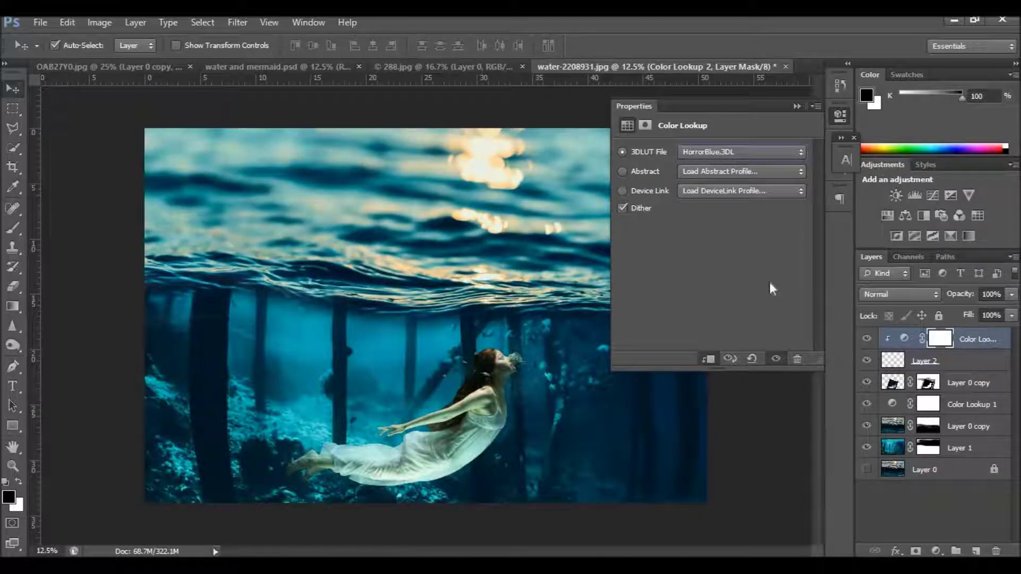
click(795, 107)
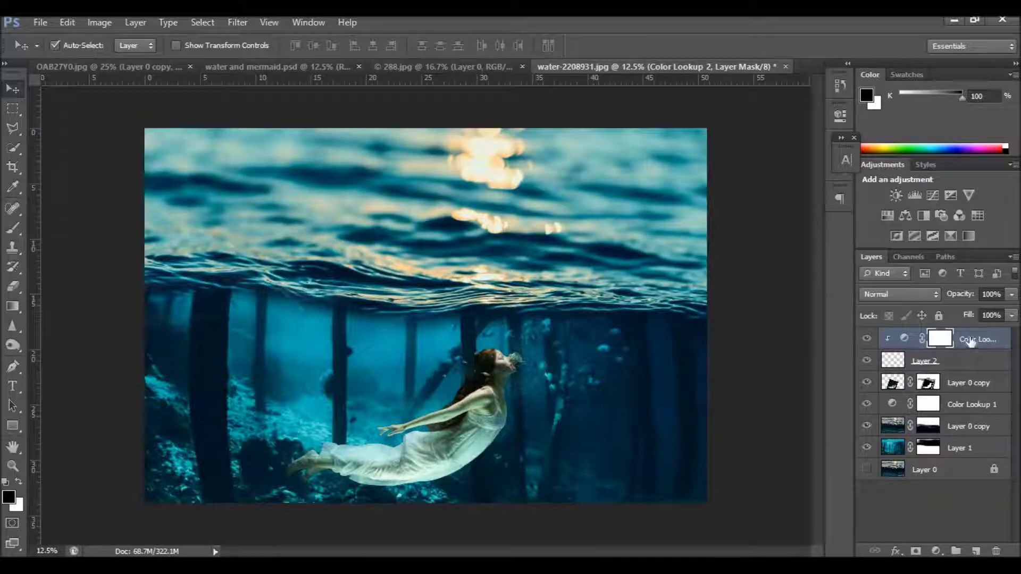
click(977, 550)
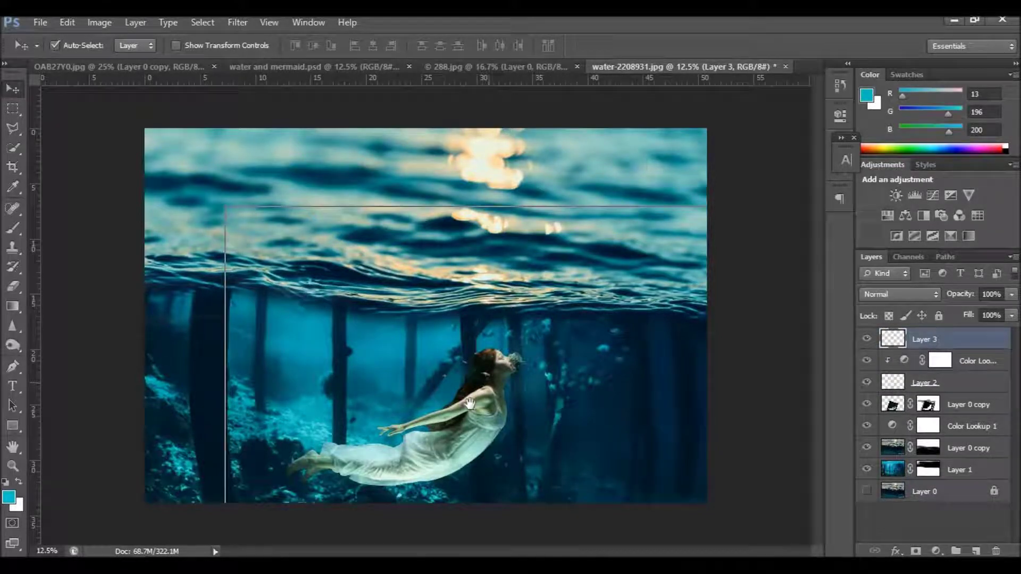
Step: Paint a faint cyan ray on the right with the 1792 px custom brush at 8% opacity
key(ctrl+plus)
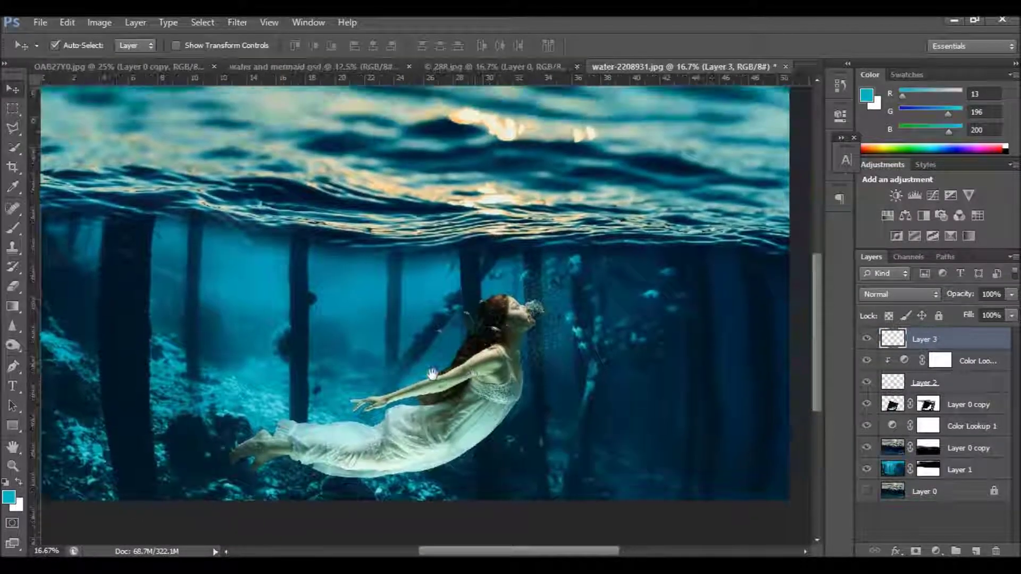
mouse_move(472, 286)
mouse_down()
mouse_move(518, 435)
mouse_move(659, 442)
mouse_up()
key(ctrl+minus)
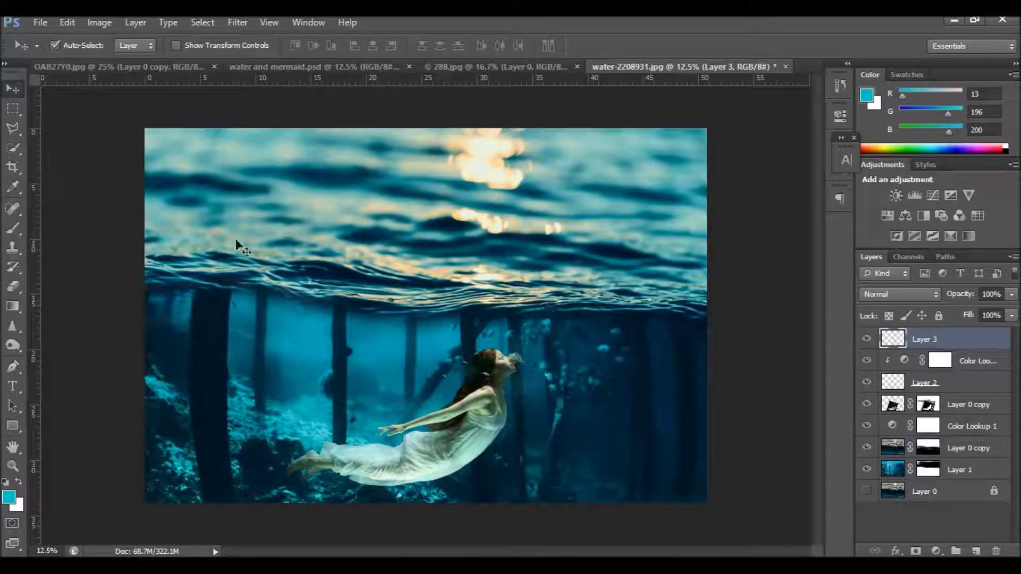
click(13, 229)
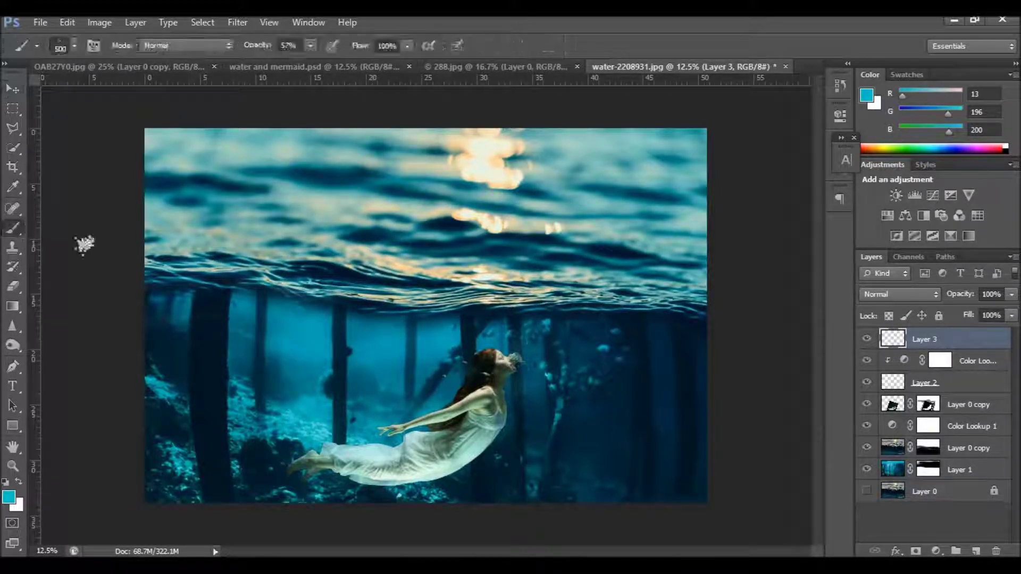
click(74, 47)
drag(170, 229, 176, 148)
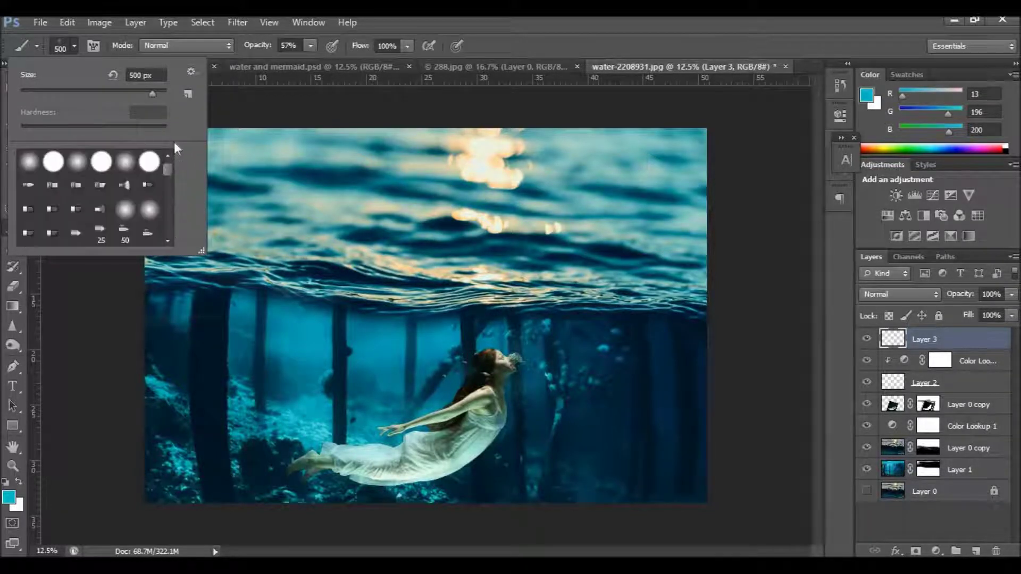
click(30, 164)
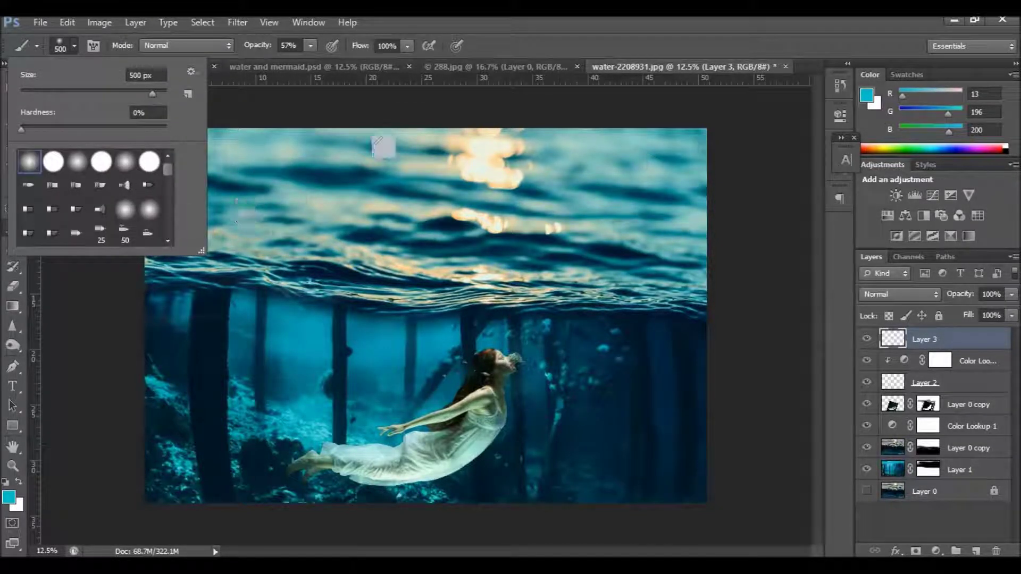
drag(169, 188, 170, 220)
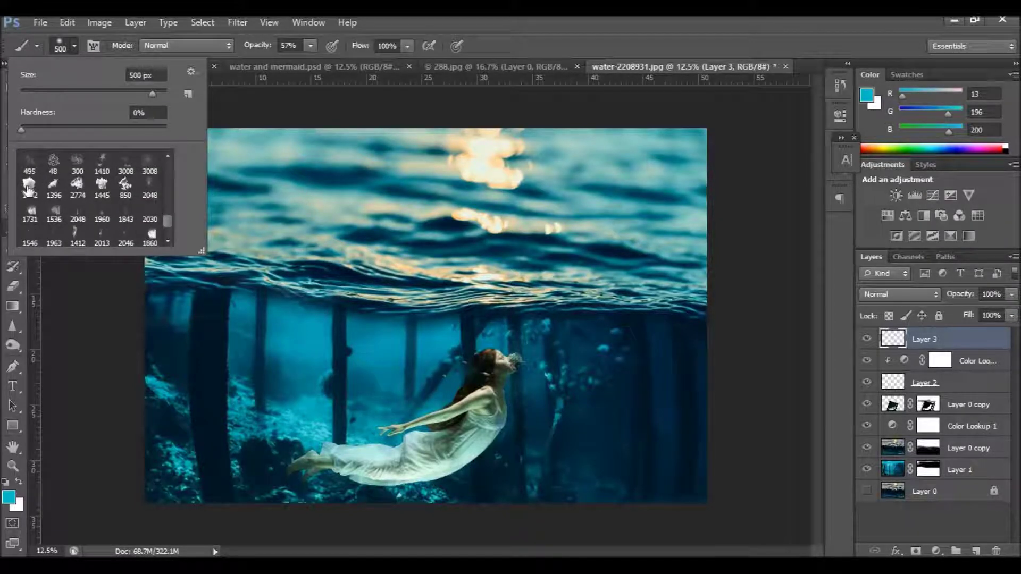
click(29, 186)
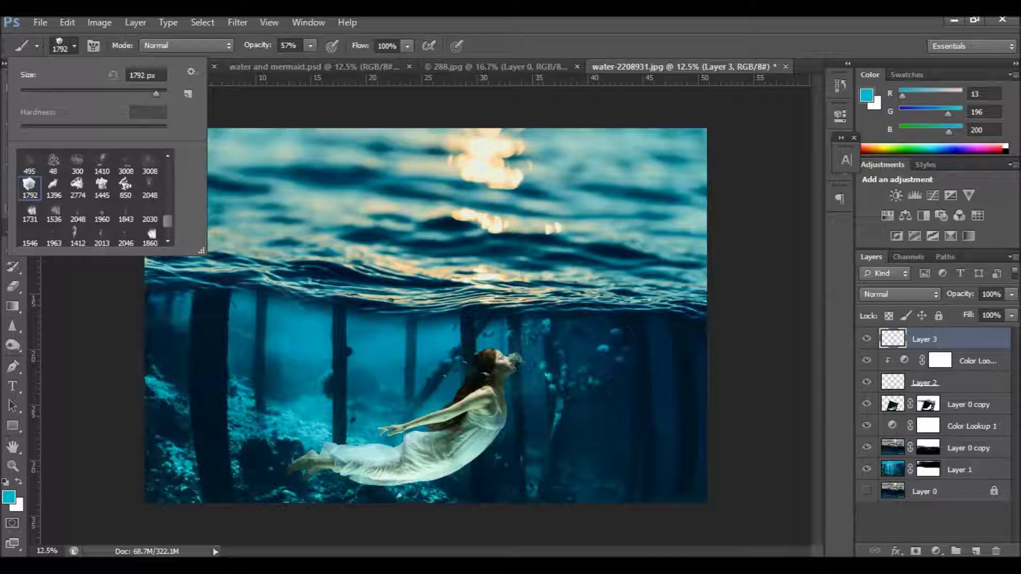
key(Return)
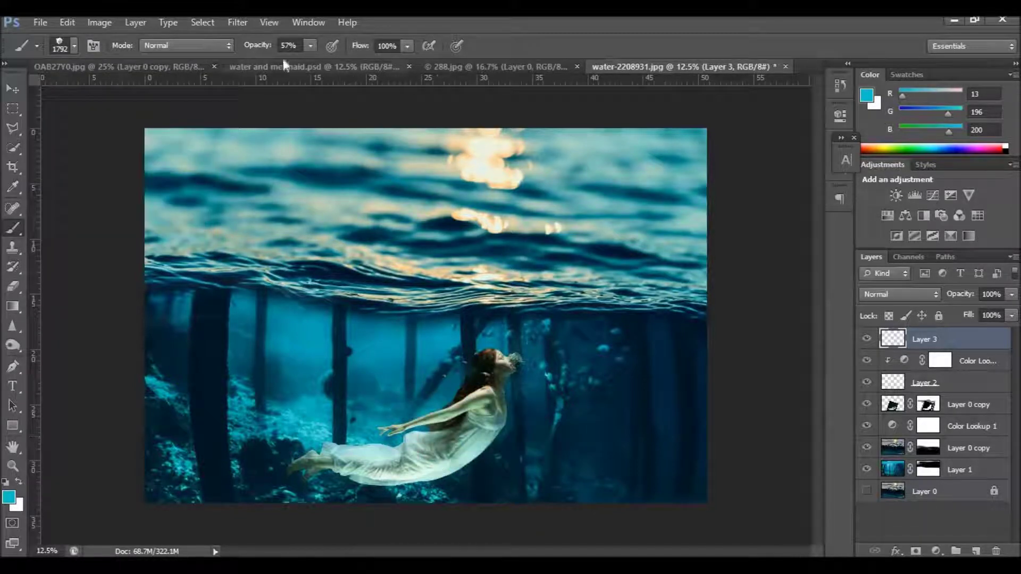
drag(257, 53, 197, 55)
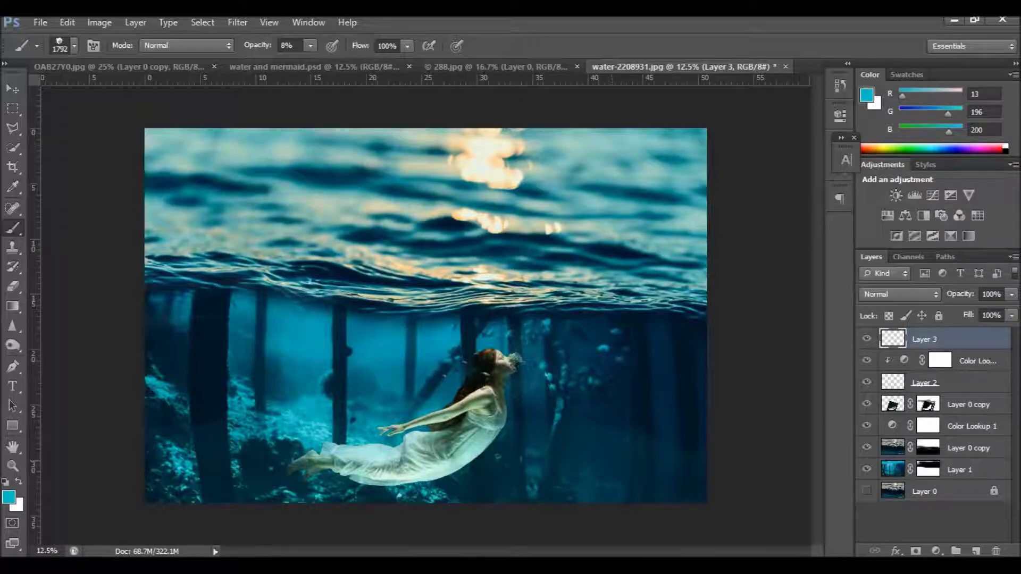
drag(600, 413, 632, 414)
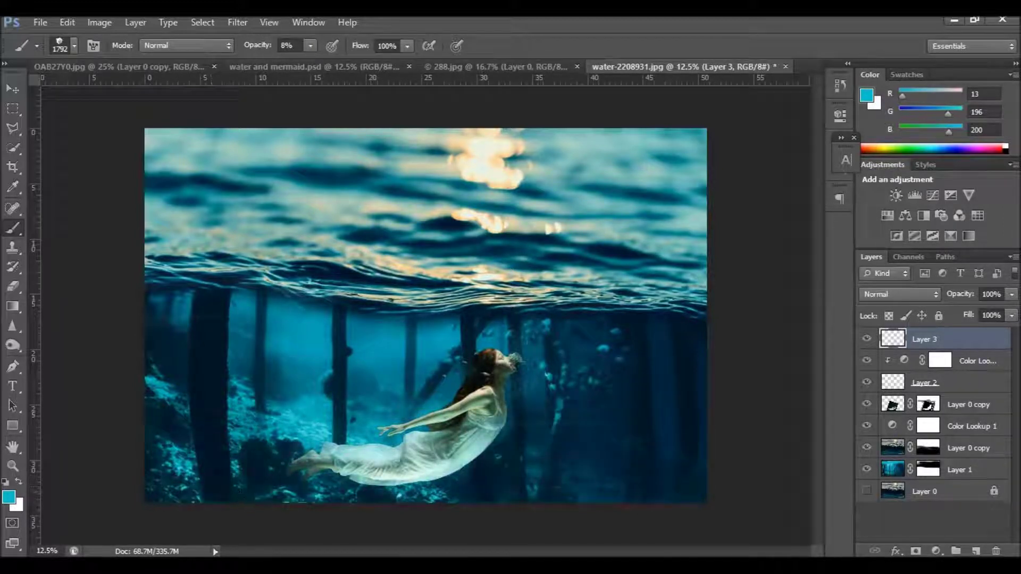
Step: Shrink the brush and paint two faint cyan rays over the woman's head and body
key(bracketleft)
key(bracketleft)
key(bracketleft)
drag(463, 353, 468, 369)
drag(451, 440, 470, 424)
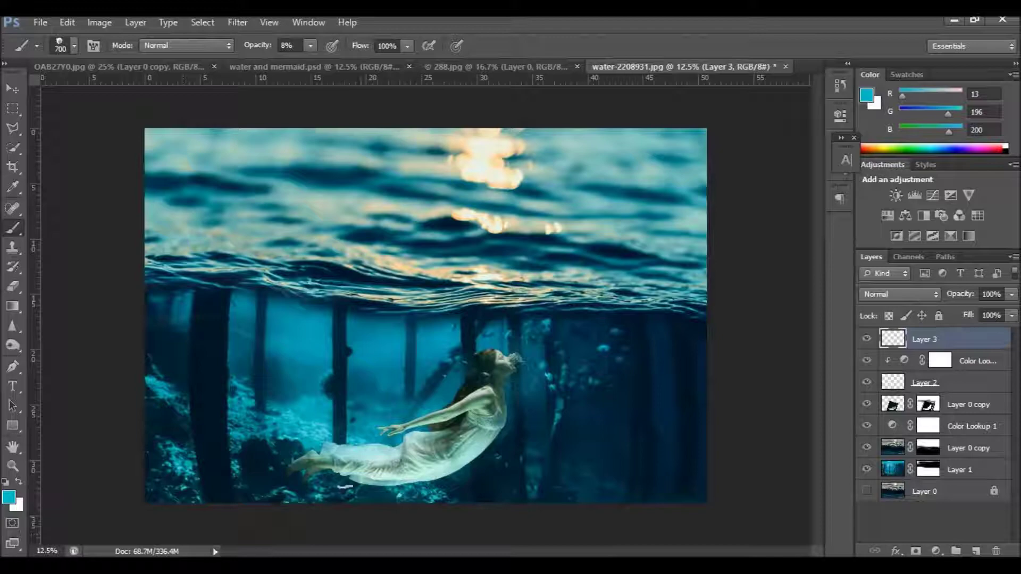
click(12, 88)
scroll(452, 356, up, 1)
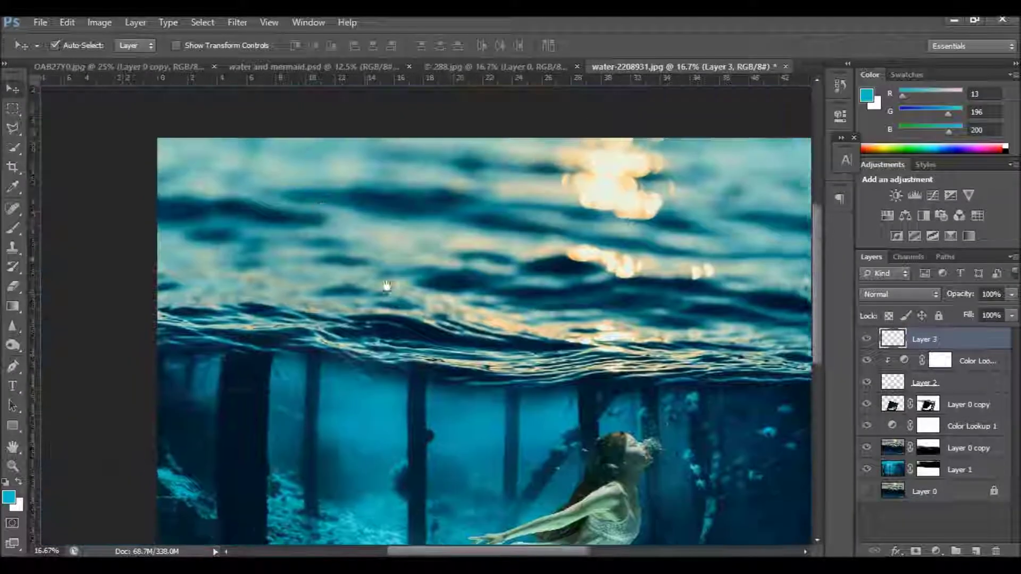
drag(362, 258, 357, 270)
scroll(357, 270, up, 1)
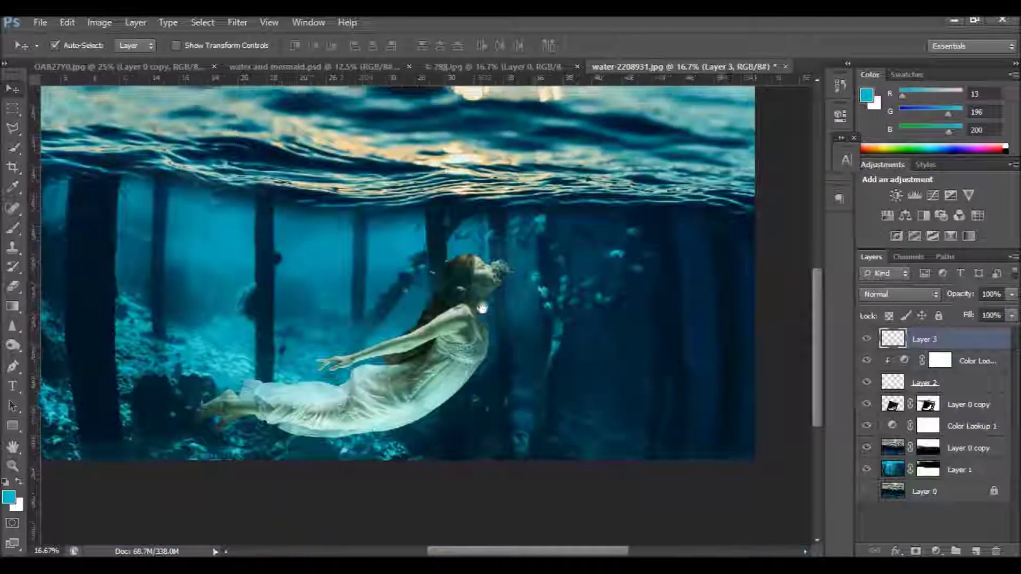